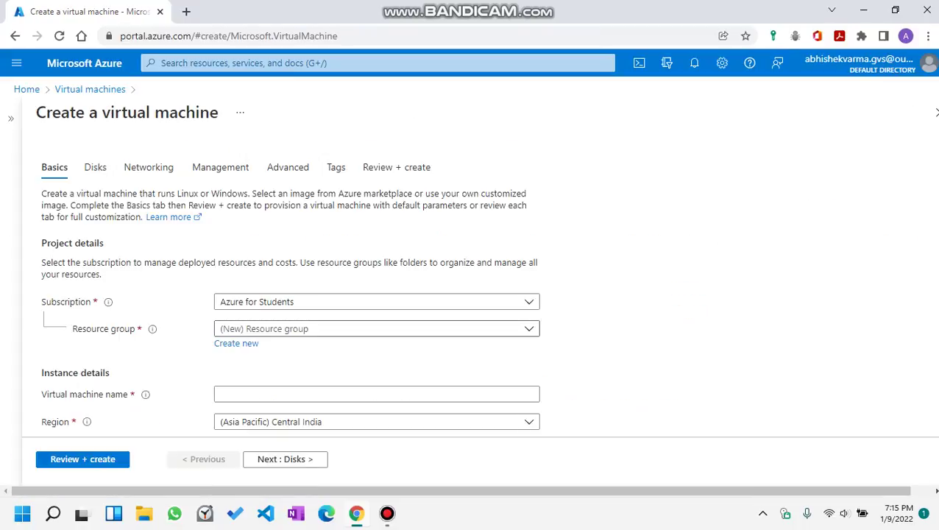
Put the new VM in resource group WEB1, give it a machine name, and leave Azure Spot off.
{"action": "left_click", "coordinate": [375, 328]}
{"action": "left_click", "coordinate": [230, 398]}
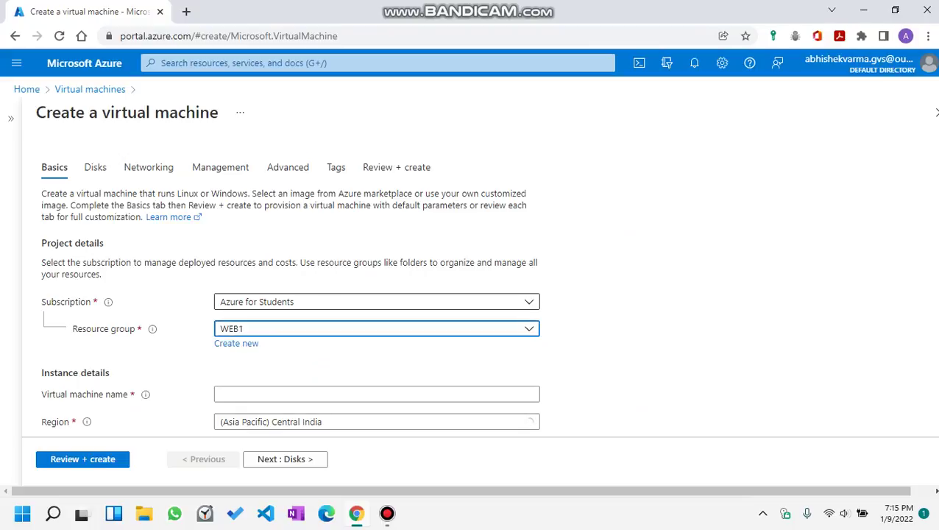
{"action": "scroll", "coordinate": [375, 294], "scroll_direction": "down", "scroll_amount": 3}
{"action": "left_click", "coordinate": [375, 187]}
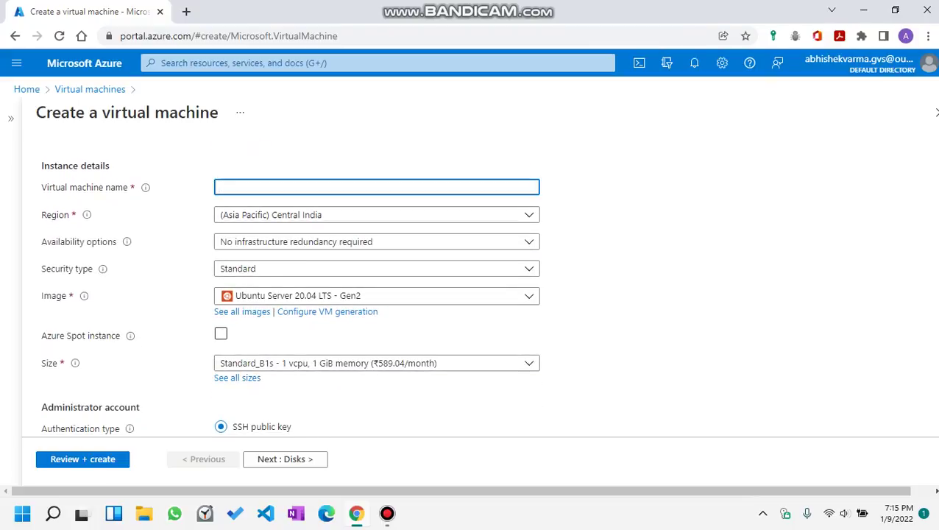
{"action": "type", "text": "abhi1234"}
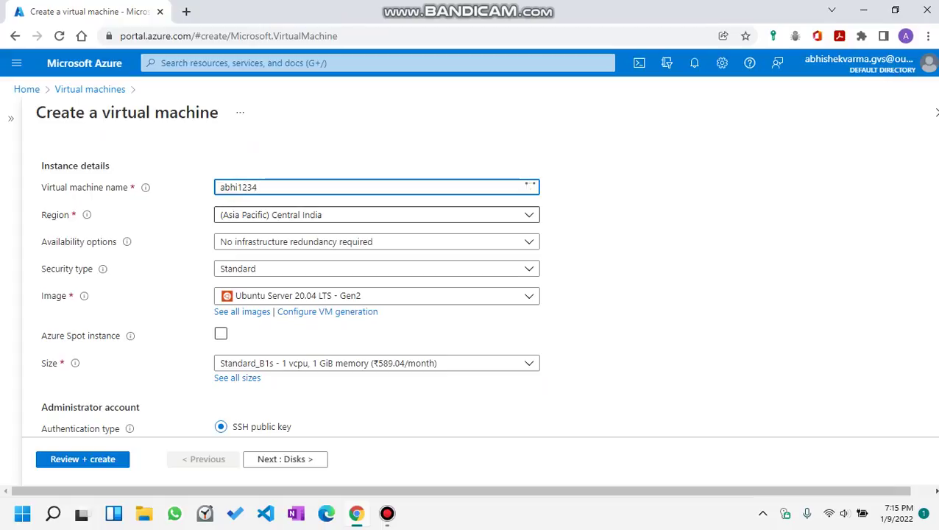
{"action": "scroll", "coordinate": [375, 331], "scroll_direction": "down", "scroll_amount": 1}
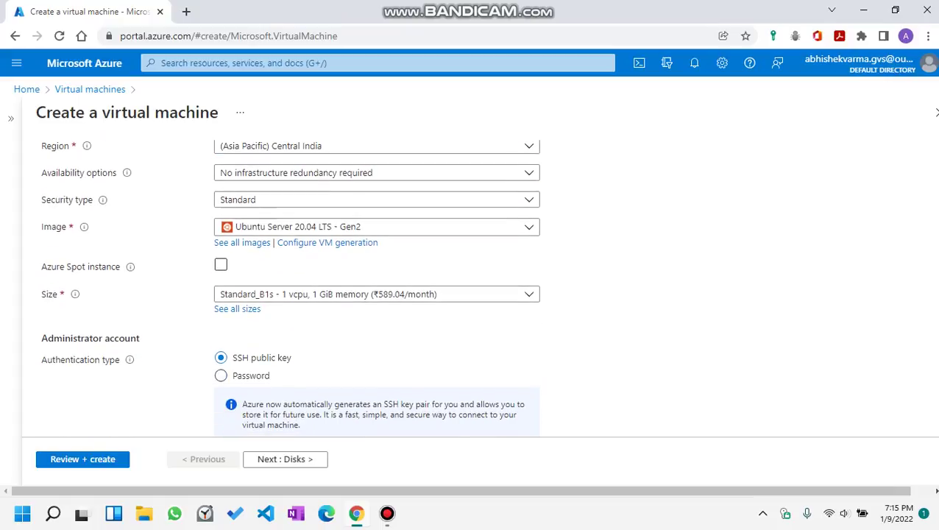
{"action": "left_click", "coordinate": [220, 264]}
{"action": "key", "text": "space"}
{"action": "scroll", "coordinate": [290, 287], "scroll_direction": "down", "scroll_amount": 2}
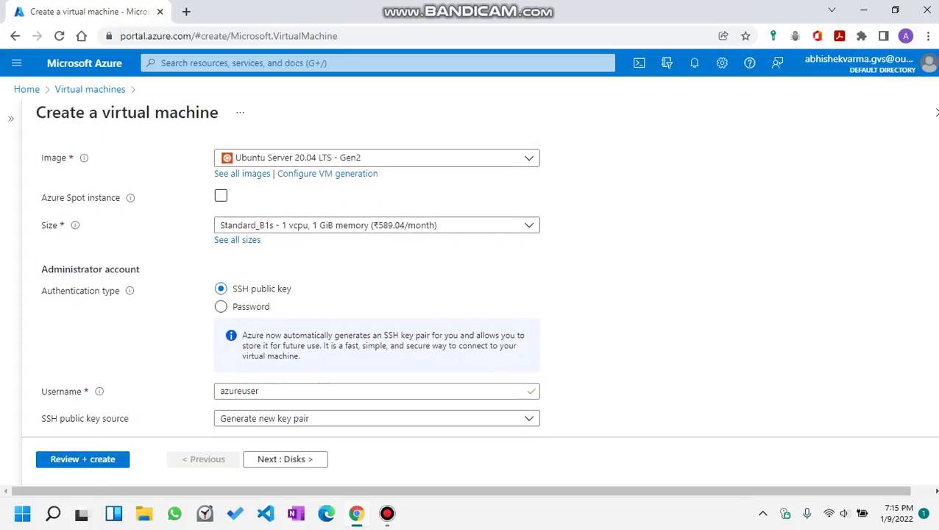
Switch the admin account to password authentication, enter the username, and set a matching password and confirmation.
{"action": "key", "text": "Down"}
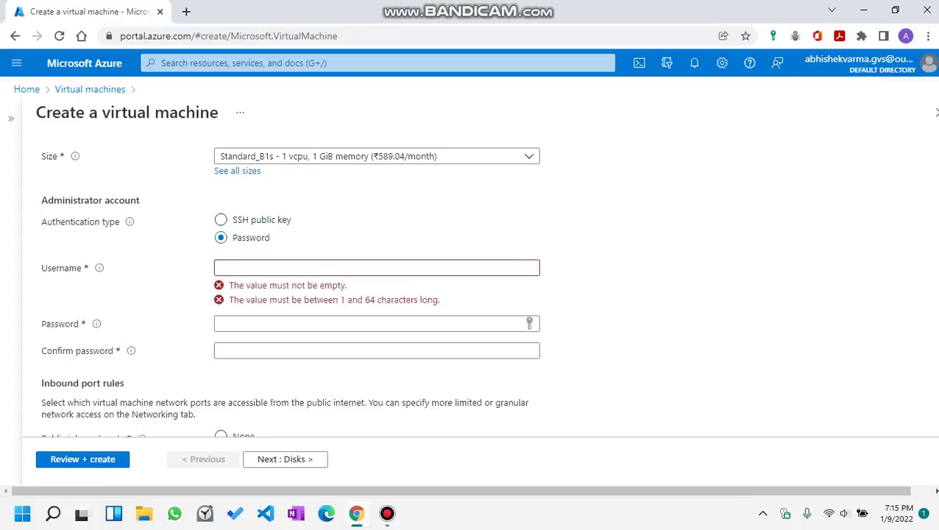
{"action": "key", "text": "Tab"}
{"action": "type", "text": "abh"}
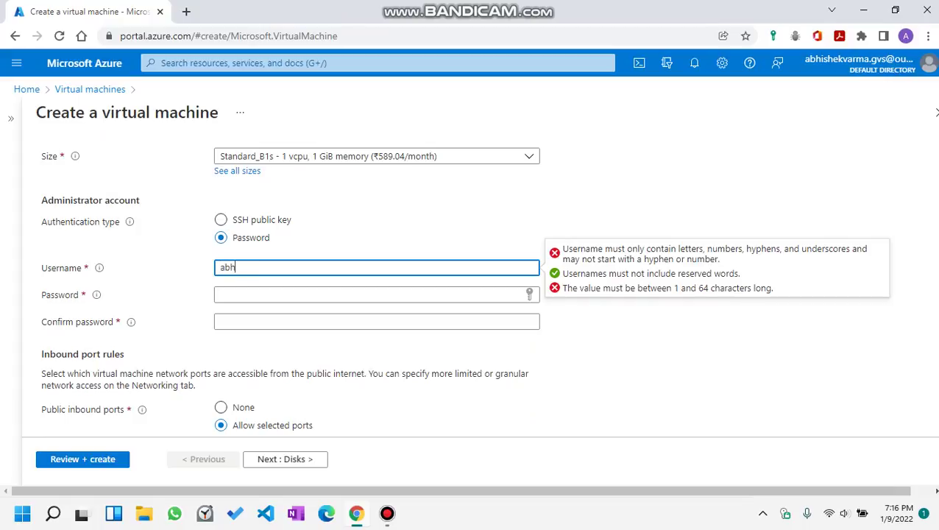
{"action": "type", "text": "i1234"}
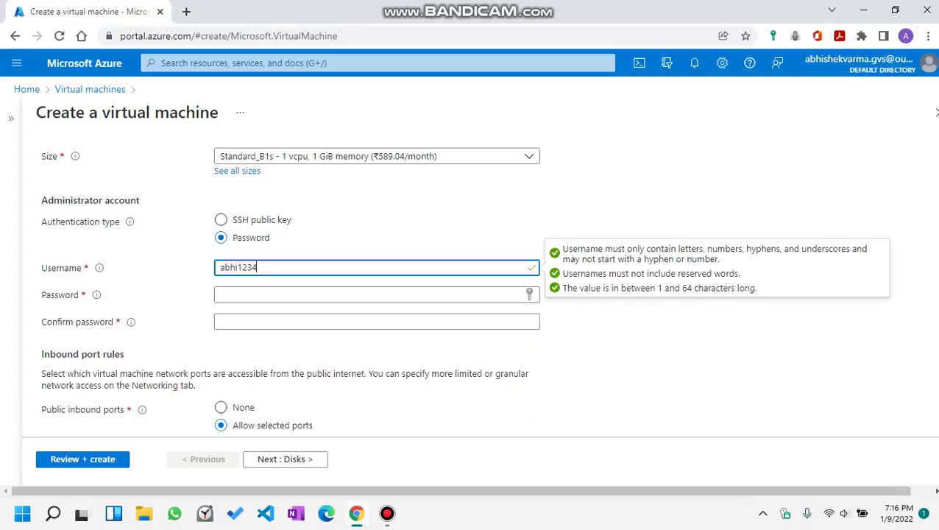
{"action": "left_click", "coordinate": [368, 295]}
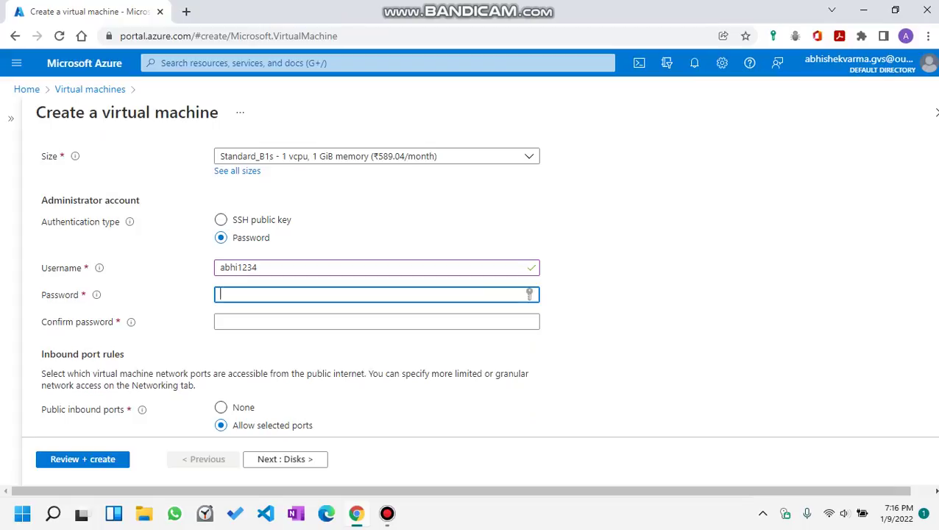
{"action": "type", "text": "****"}
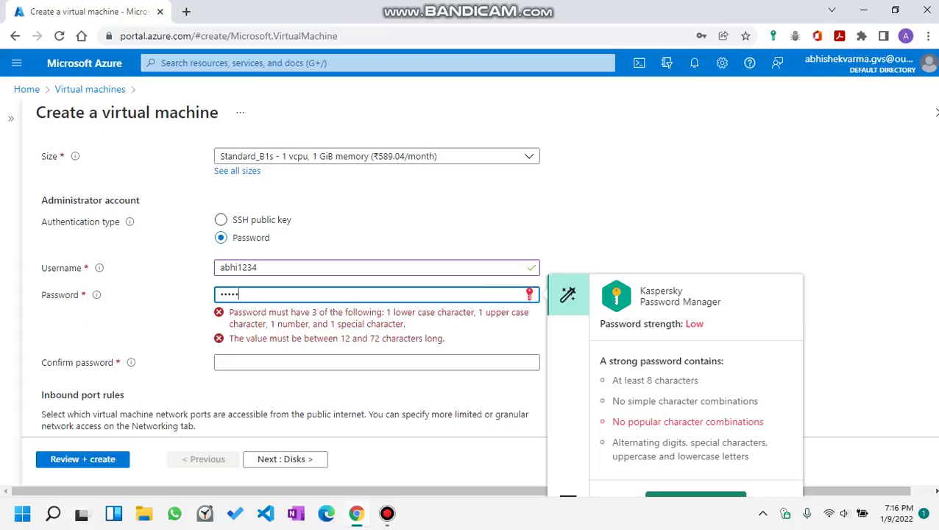
{"action": "type", "text": "********"}
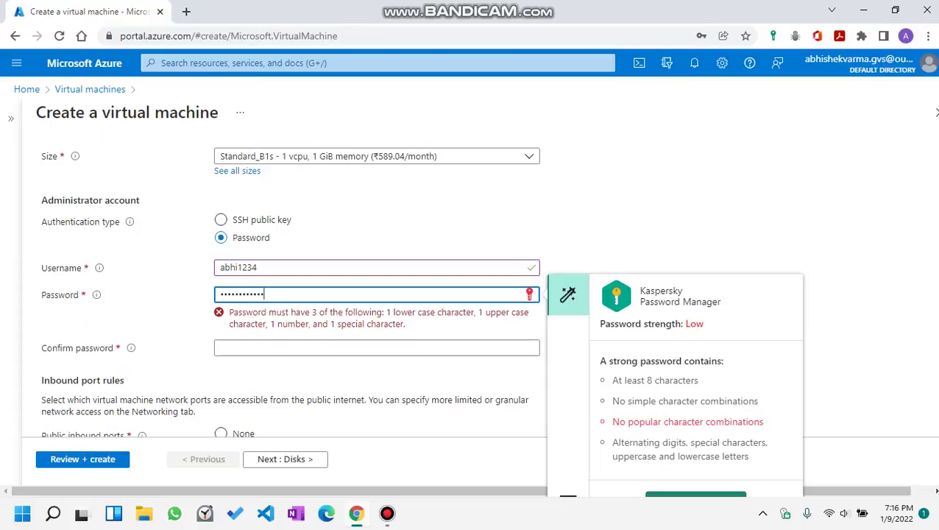
{"action": "type", "text": "*"}
{"action": "key", "text": "BackSpace"}
{"action": "key", "text": "BackSpace"}
{"action": "key", "text": "BackSpace"}
{"action": "key", "text": "BackSpace"}
{"action": "key", "text": "BackSpace"}
{"action": "key", "text": "BackSpace"}
{"action": "key", "text": "BackSpace"}
{"action": "key", "text": "BackSpace"}
{"action": "key", "text": "BackSpace"}
{"action": "key", "text": "BackSpace"}
{"action": "key", "text": "BackSpace"}
{"action": "key", "text": "BackSpace"}
{"action": "key", "text": "BackSpace"}
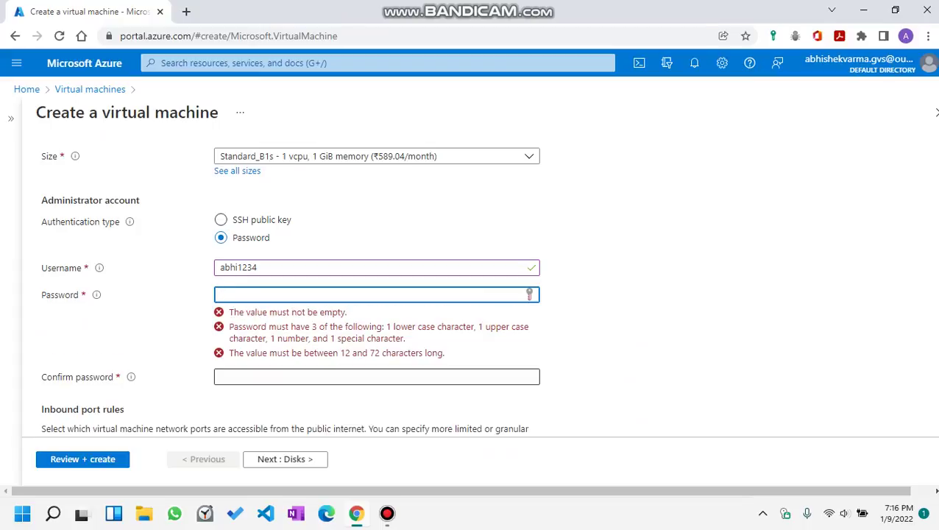
{"action": "type", "text": "***"}
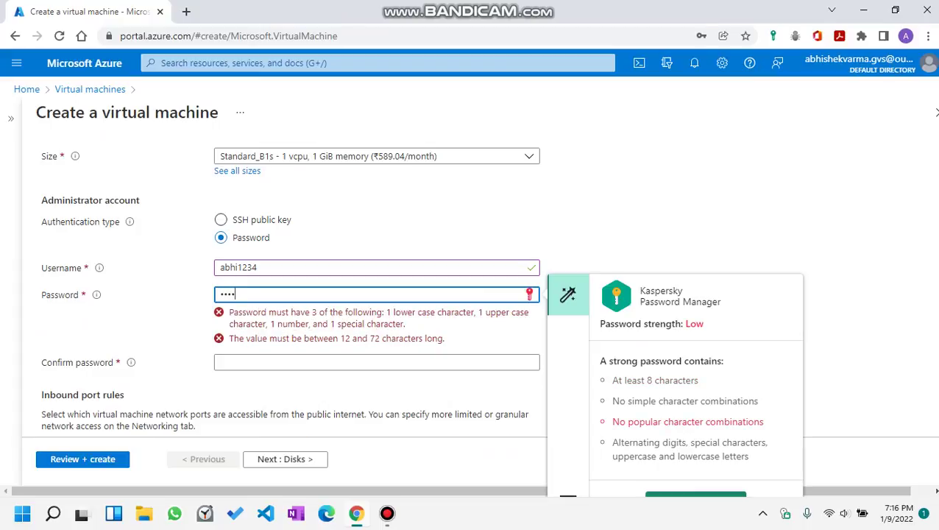
{"action": "type", "text": "**********"}
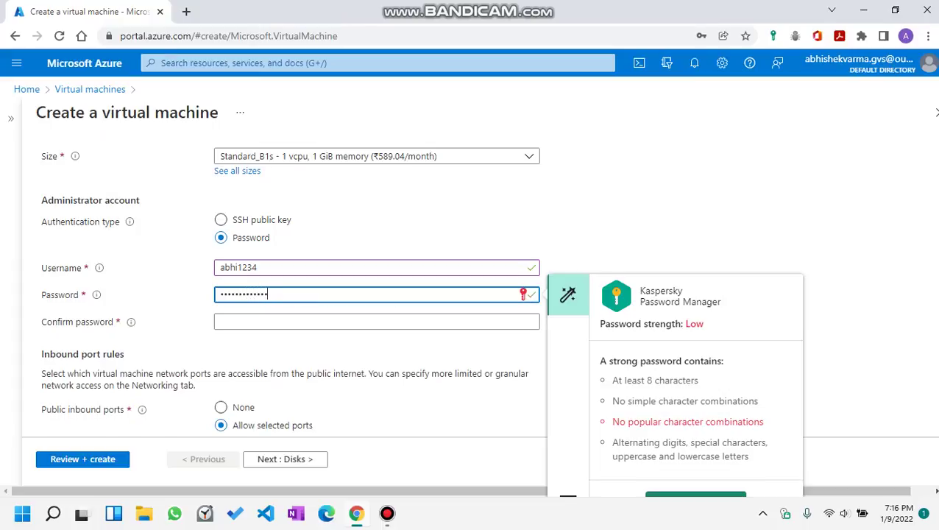
{"action": "left_click", "coordinate": [376, 321]}
{"action": "type", "text": "***"}
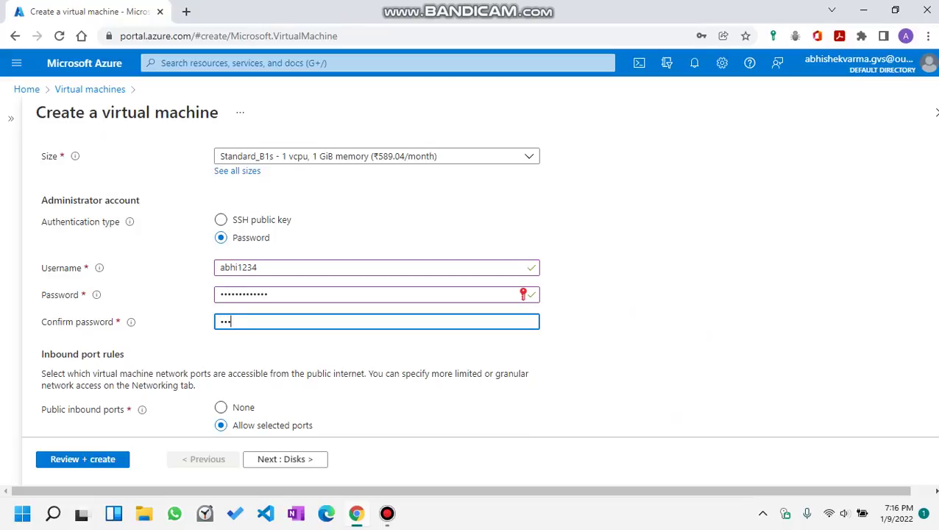
{"action": "type", "text": "*****"}
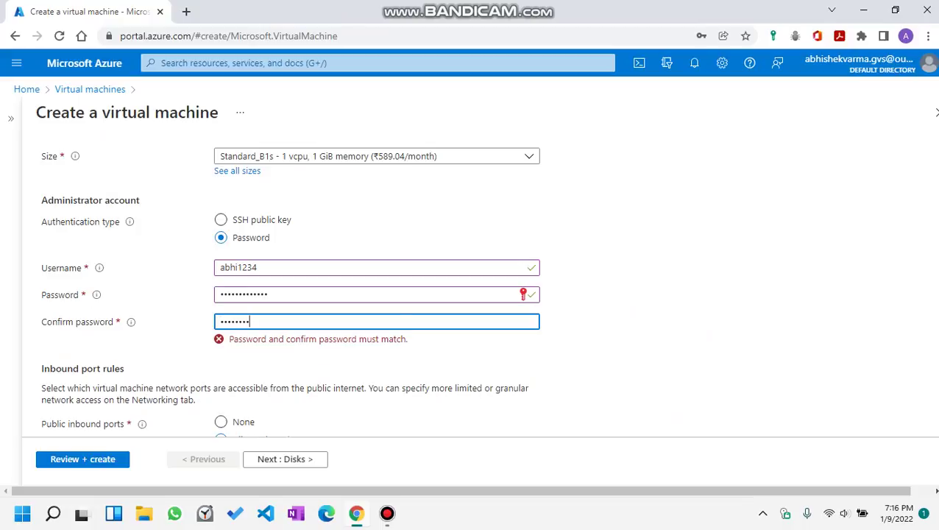
{"action": "type", "text": "*****"}
{"action": "scroll", "coordinate": [291, 295], "scroll_direction": "down", "scroll_amount": 2}
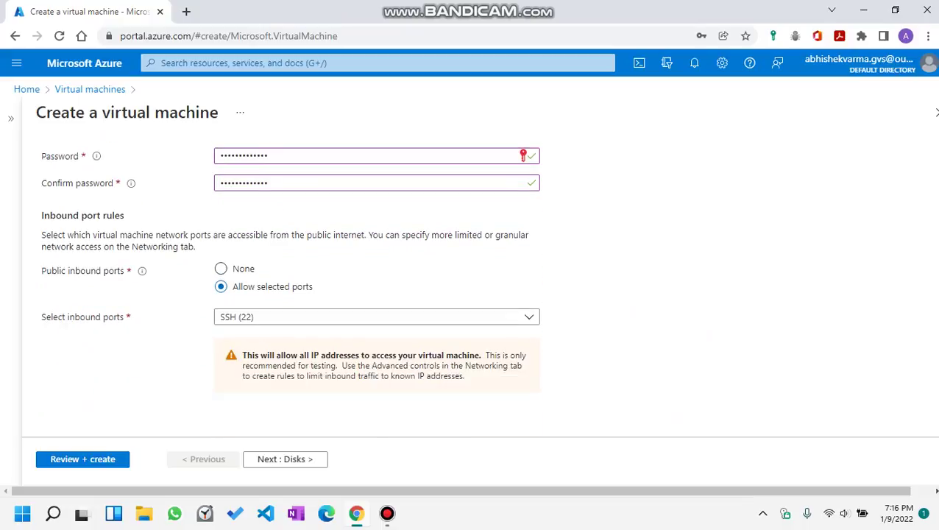
Toggle HTTPS (443) and HTTP (80) in the inbound ports list and attempt Review + create.
{"action": "left_click", "coordinate": [376, 316]}
{"action": "left_click", "coordinate": [226, 358]}
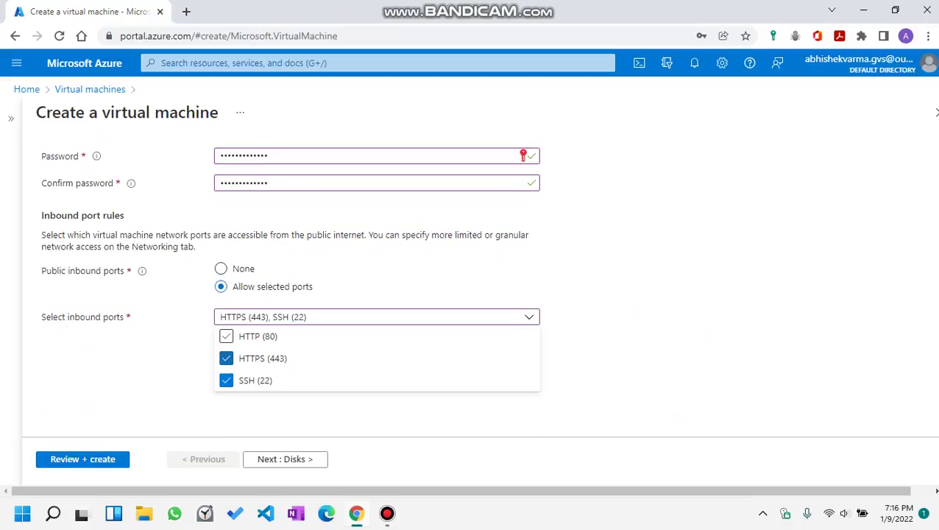
{"action": "left_click", "coordinate": [226, 336]}
{"action": "key", "text": "Escape"}
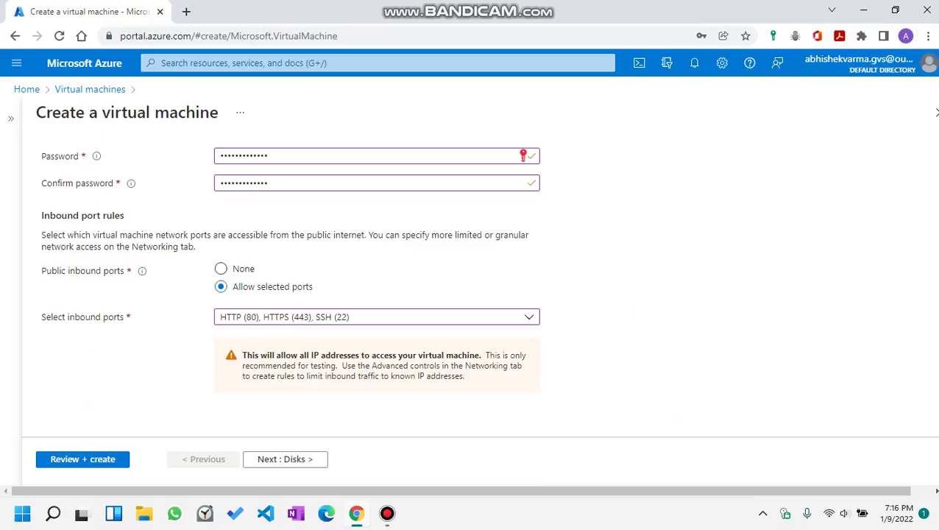
{"action": "scroll", "coordinate": [290, 287], "scroll_direction": "up", "scroll_amount": 5}
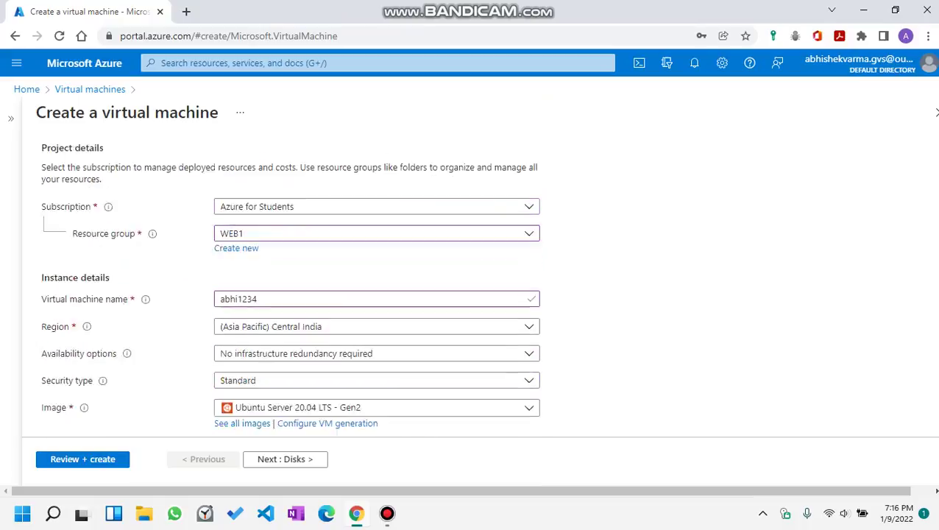
{"action": "scroll", "coordinate": [291, 287], "scroll_direction": "down", "scroll_amount": 5}
{"action": "left_click", "coordinate": [83, 458]}
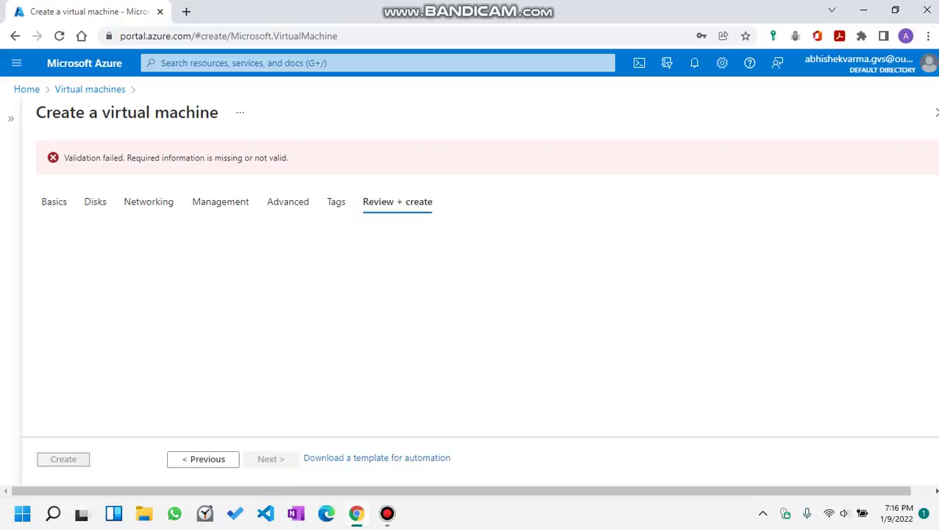
After the failed validation, return to Basics, deselect HTTPS and HTTP so only SSH (22) remains, and review again.
{"action": "left_click", "coordinate": [207, 459]}
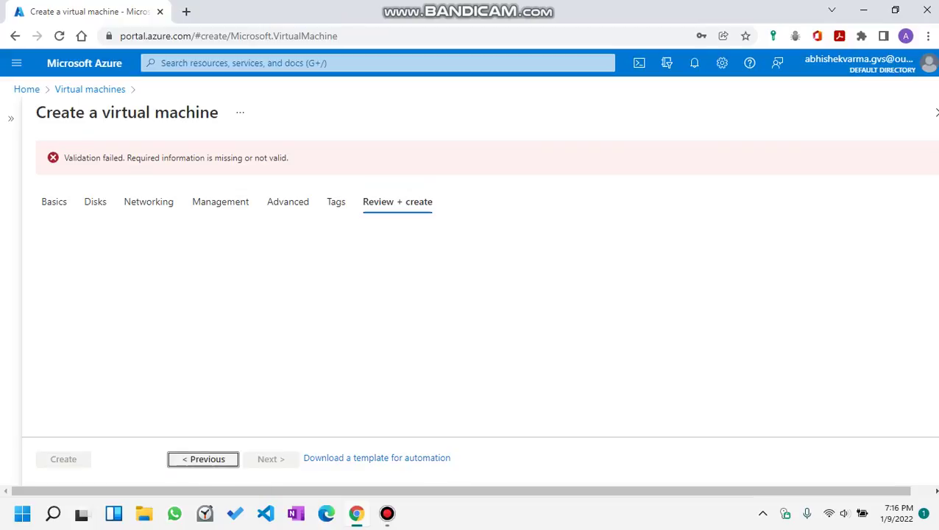
{"action": "left_click", "coordinate": [53, 167]}
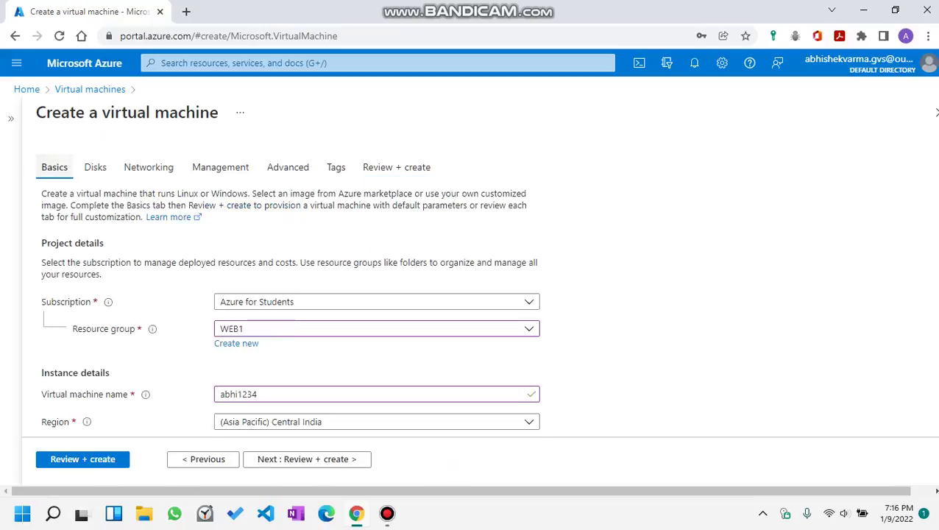
{"action": "scroll", "coordinate": [290, 312], "scroll_direction": "down", "scroll_amount": 3}
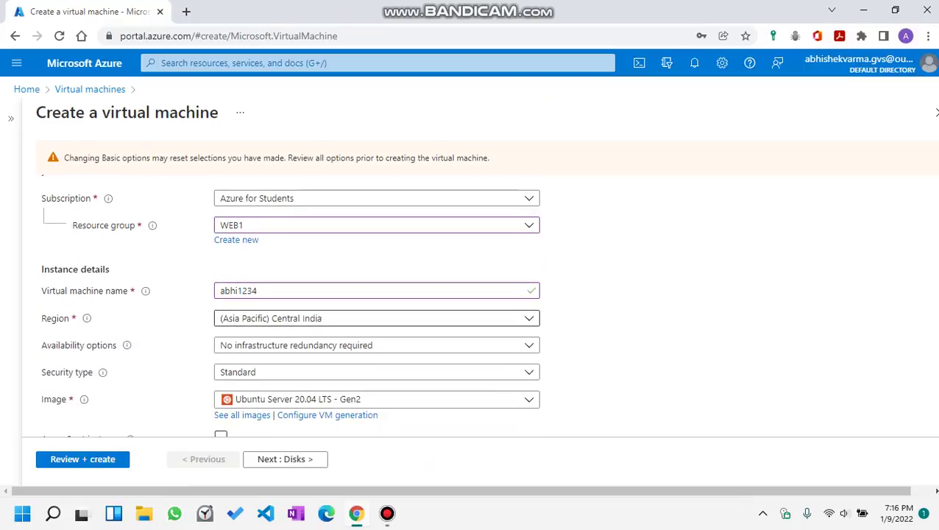
{"action": "scroll", "coordinate": [290, 312], "scroll_direction": "down", "scroll_amount": 5}
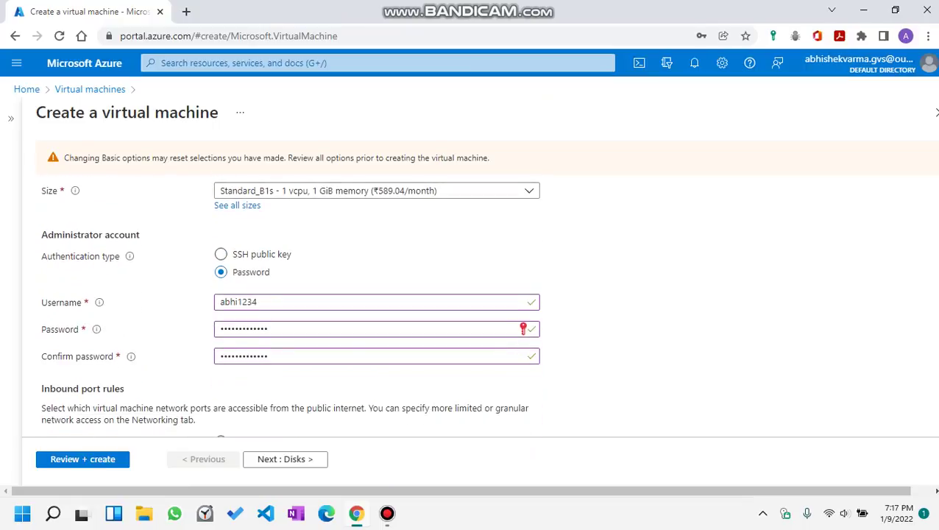
{"action": "scroll", "coordinate": [291, 312], "scroll_direction": "down", "scroll_amount": 1}
{"action": "left_click", "coordinate": [291, 317]}
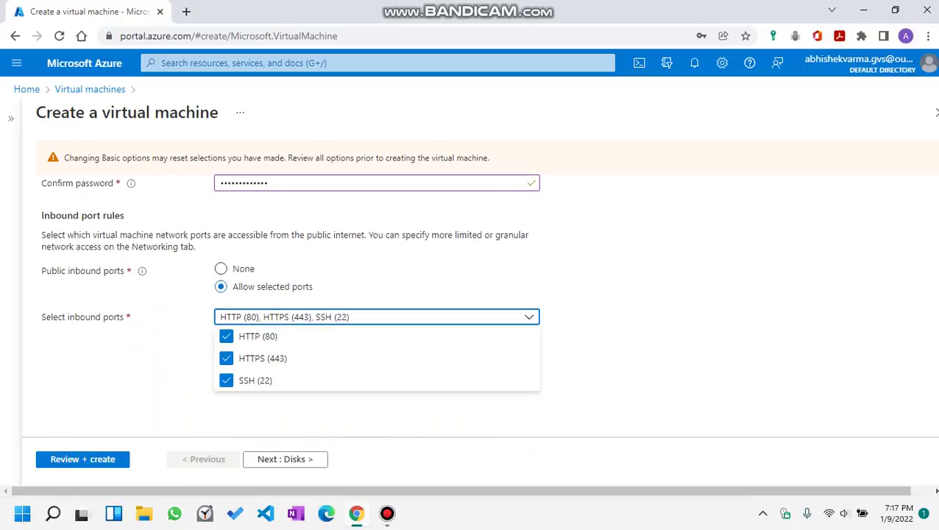
{"action": "left_click", "coordinate": [226, 357]}
{"action": "left_click", "coordinate": [226, 335]}
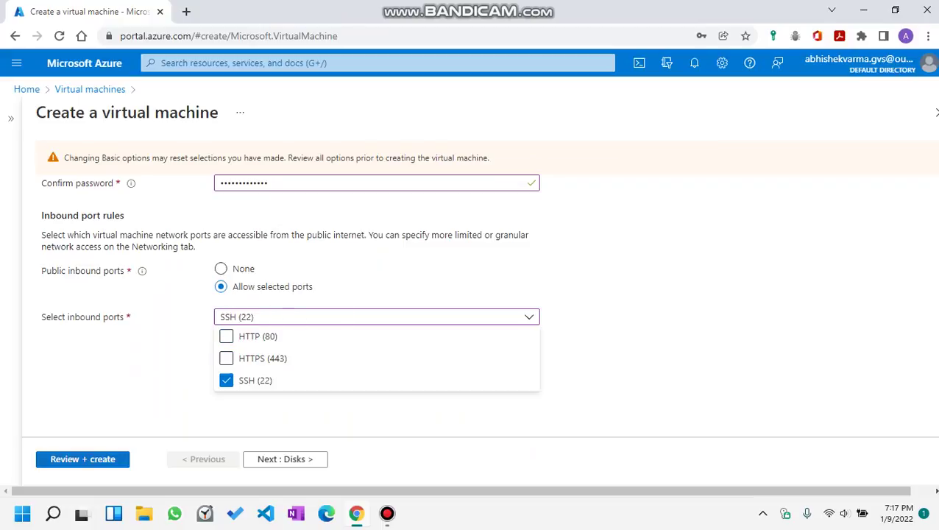
{"action": "left_click", "coordinate": [82, 458]}
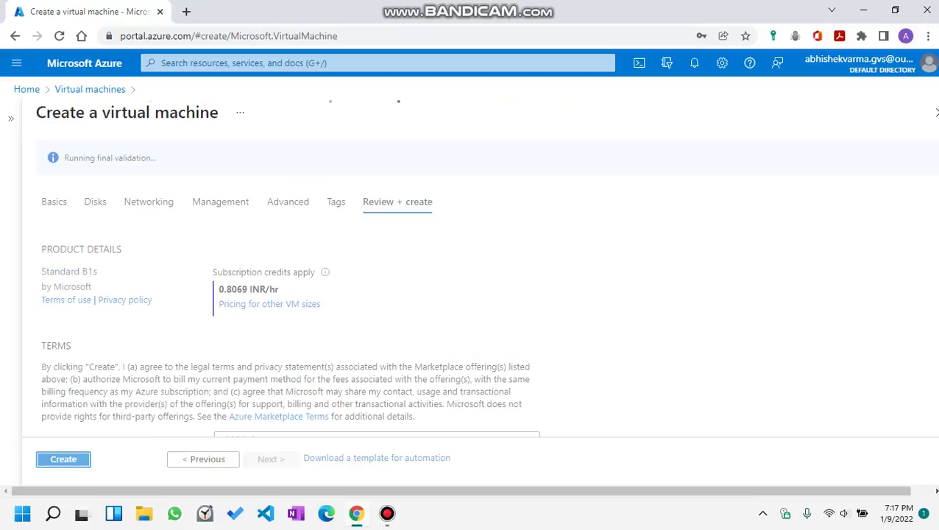
Scroll the passed validation summary and start the VM deployment with Create.
{"action": "scroll", "coordinate": [291, 304], "scroll_direction": "down", "scroll_amount": 5}
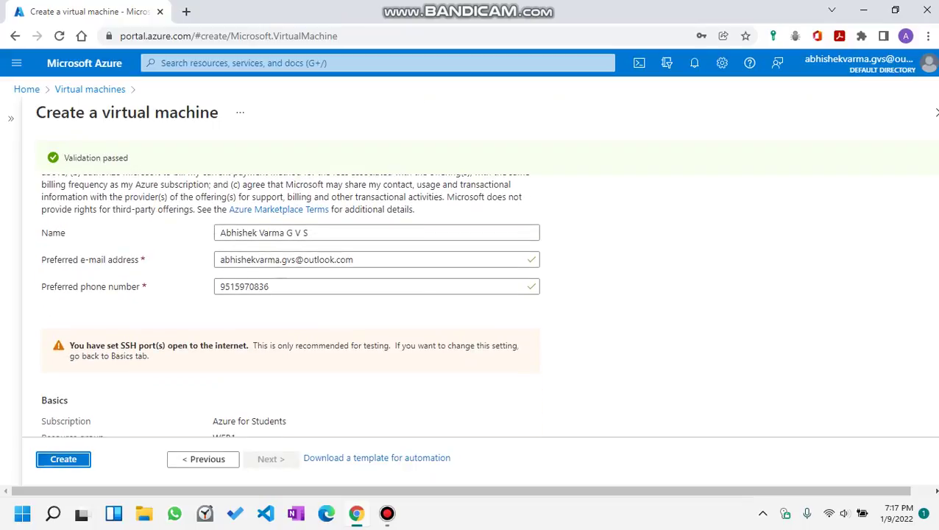
{"action": "key", "text": "Return"}
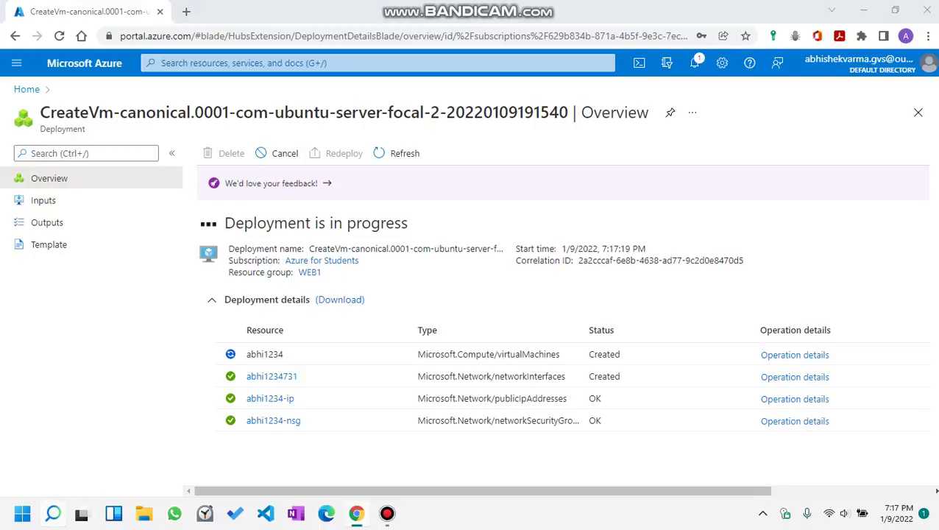
Launch PuTTY from Windows search, check Azure notifications for the deployment, then bring PuTTY back.
{"action": "key", "text": "super+s"}
{"action": "type", "text": "putty"}
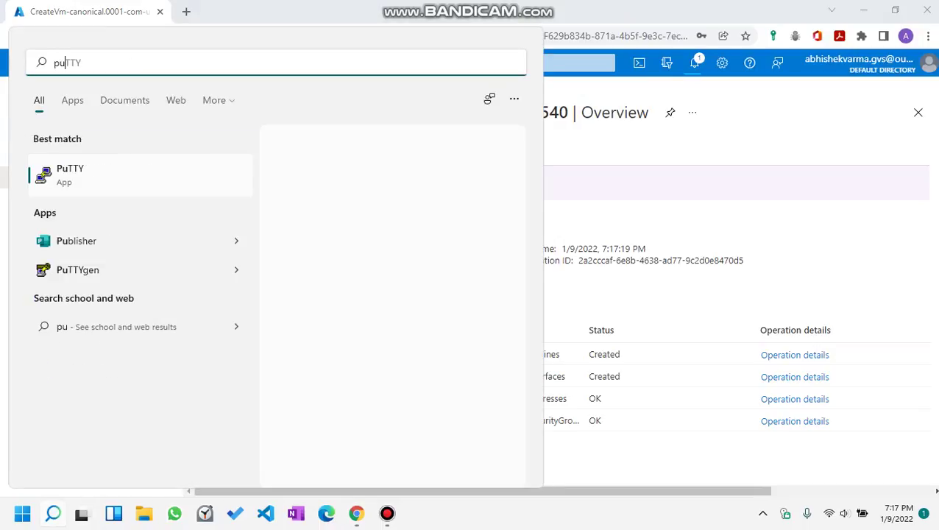
{"action": "key", "text": "Return"}
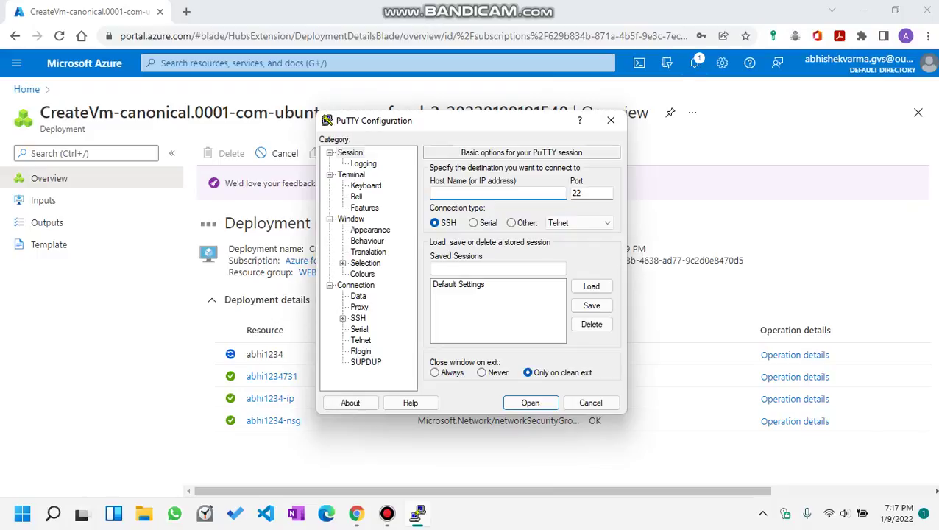
{"action": "left_click_drag", "start_coordinate": [416, 125], "coordinate": [333, 150]}
{"action": "left_click", "coordinate": [693, 63]}
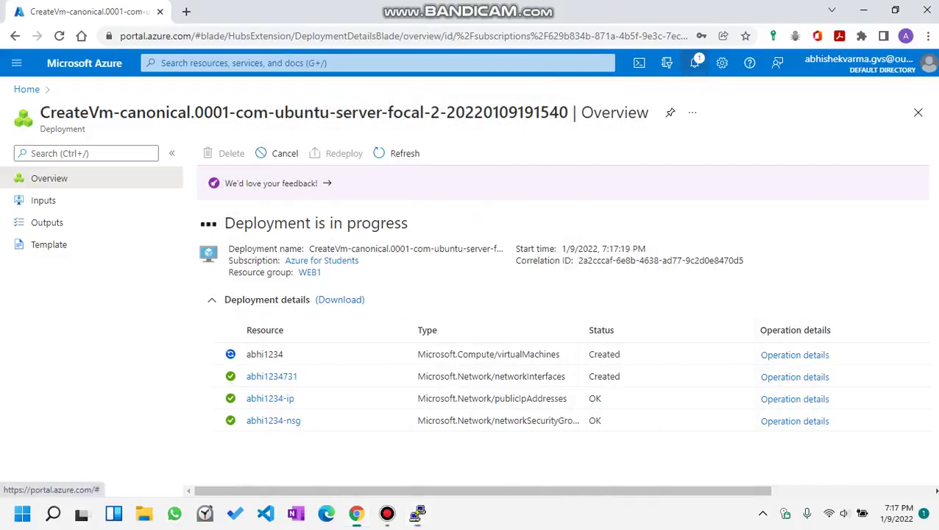
{"action": "left_click", "coordinate": [418, 513]}
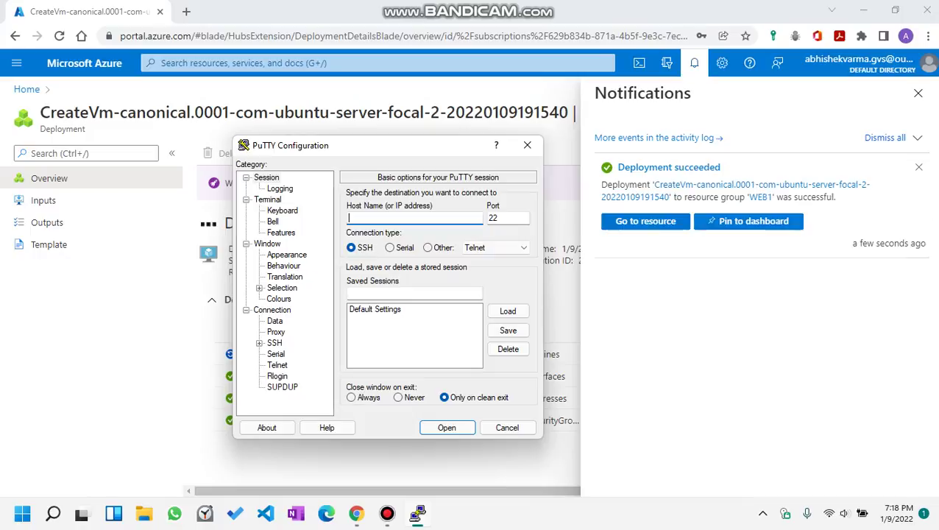
Go to the deployed VM's overview, copy its public IP 20.198.98.66, and return to PuTTY.
{"action": "left_click", "coordinate": [645, 220]}
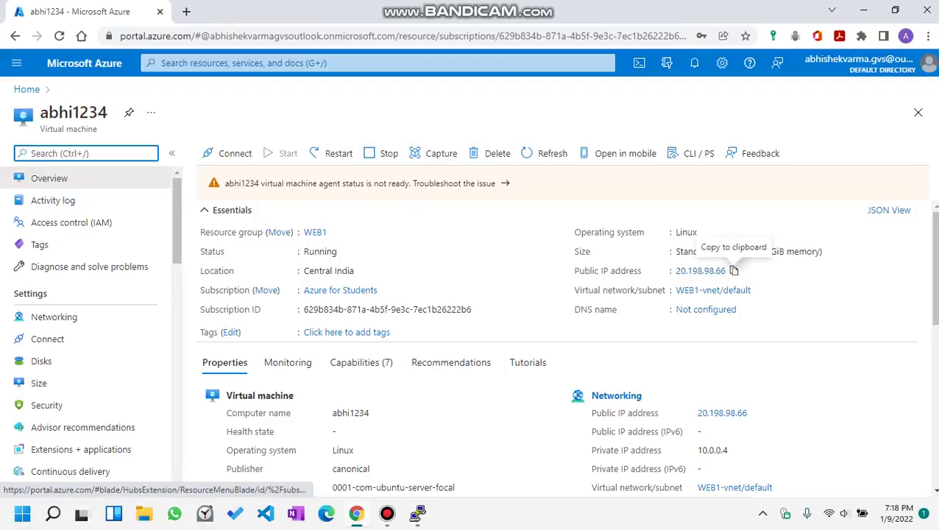
{"action": "left_click", "coordinate": [733, 270]}
{"action": "left_click", "coordinate": [734, 271]}
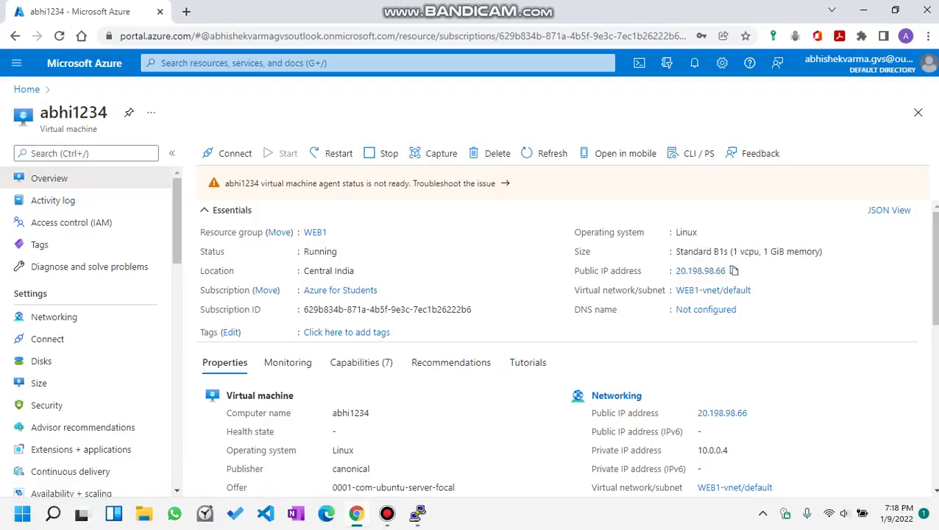
{"action": "left_click", "coordinate": [417, 513]}
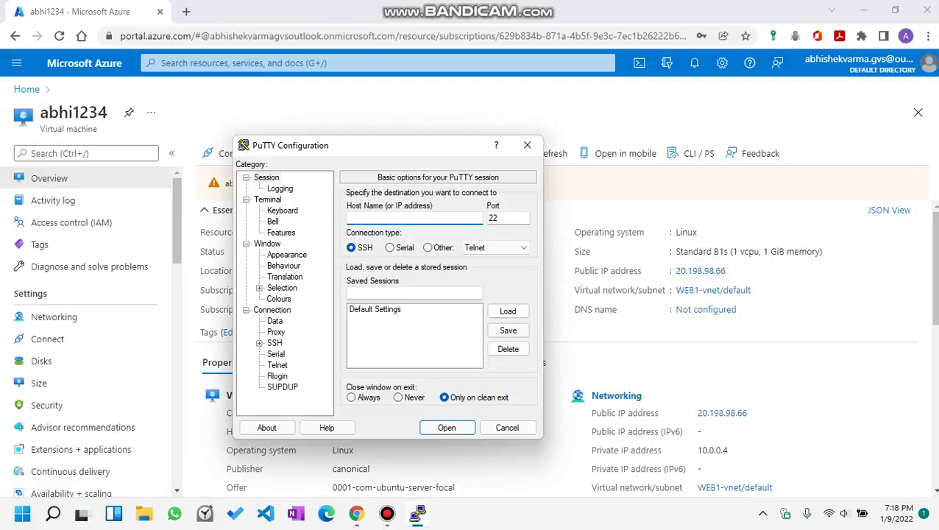
Paste 20.198.98.66 into PuTTY's Host Name field and reposition the window.
{"action": "key", "text": "ctrl+v"}
{"action": "left_click_drag", "start_coordinate": [388, 145], "coordinate": [425, 225]}
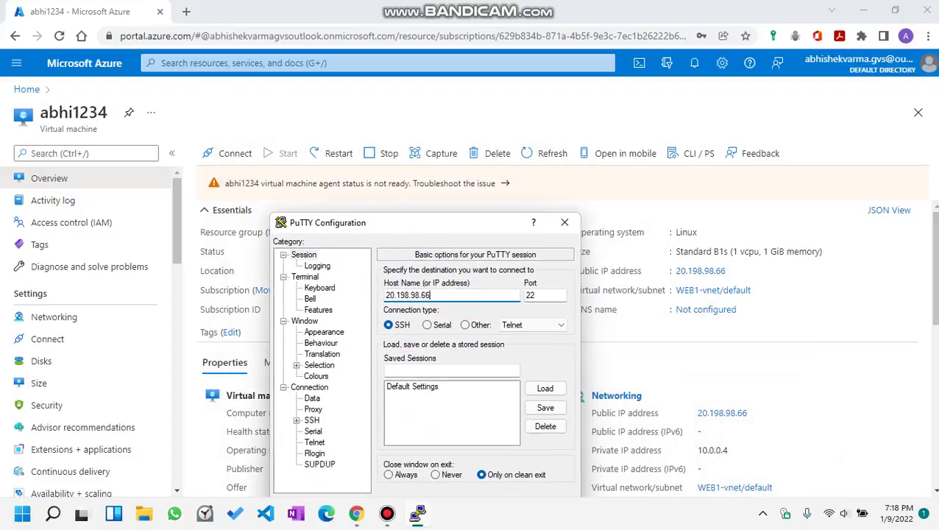
{"action": "scroll", "coordinate": [751, 346], "scroll_direction": "down", "scroll_amount": 1}
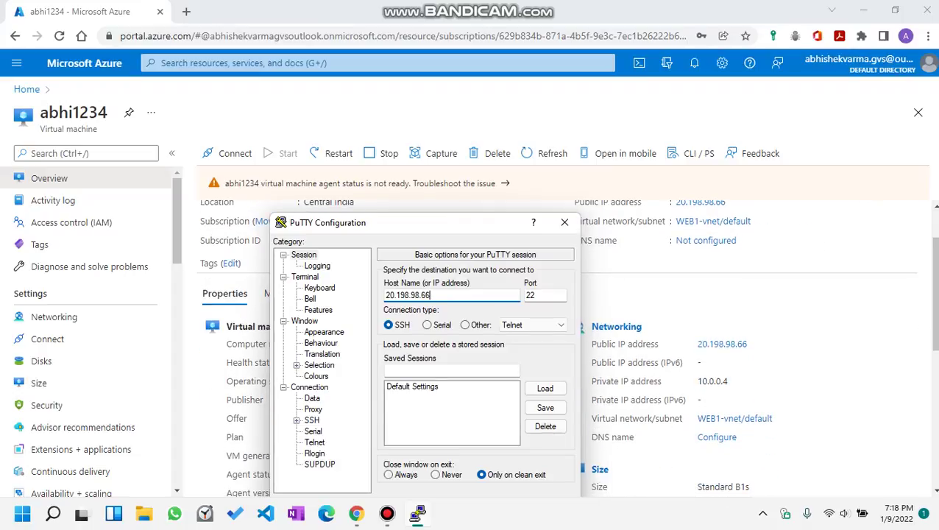
{"action": "left_click_drag", "start_coordinate": [339, 223], "coordinate": [338, 279]}
Open the VM's Connect > SSH instructions in Azure, then return to PuTTY.
{"action": "left_click", "coordinate": [228, 153]}
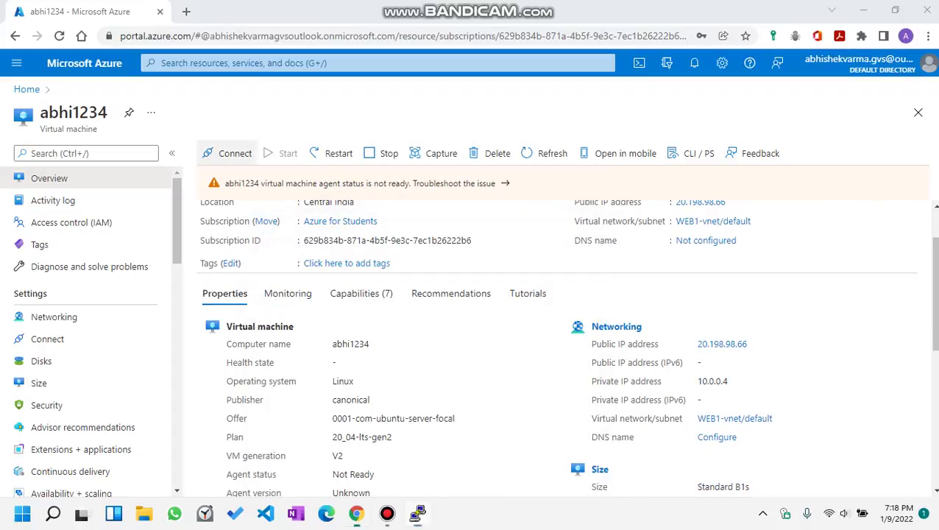
{"action": "left_click", "coordinate": [211, 178]}
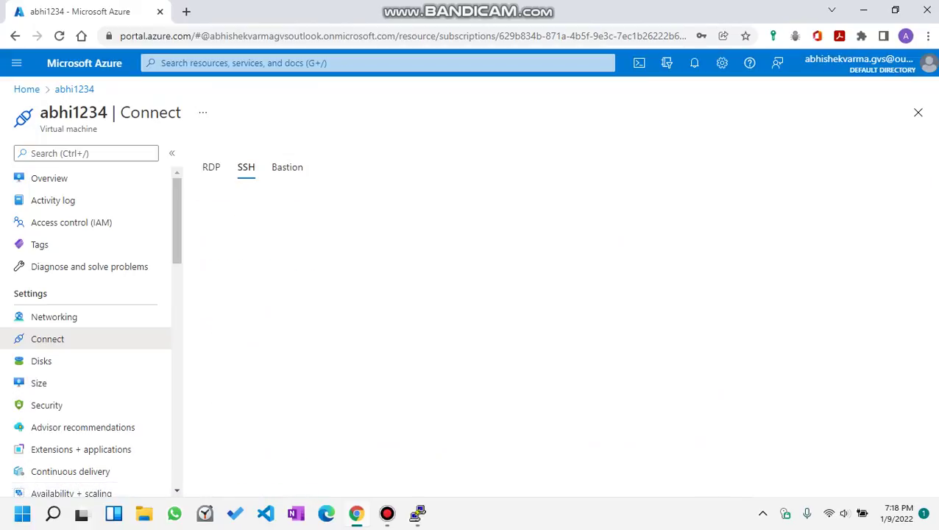
{"action": "scroll", "coordinate": [559, 316], "scroll_direction": "down", "scroll_amount": 1}
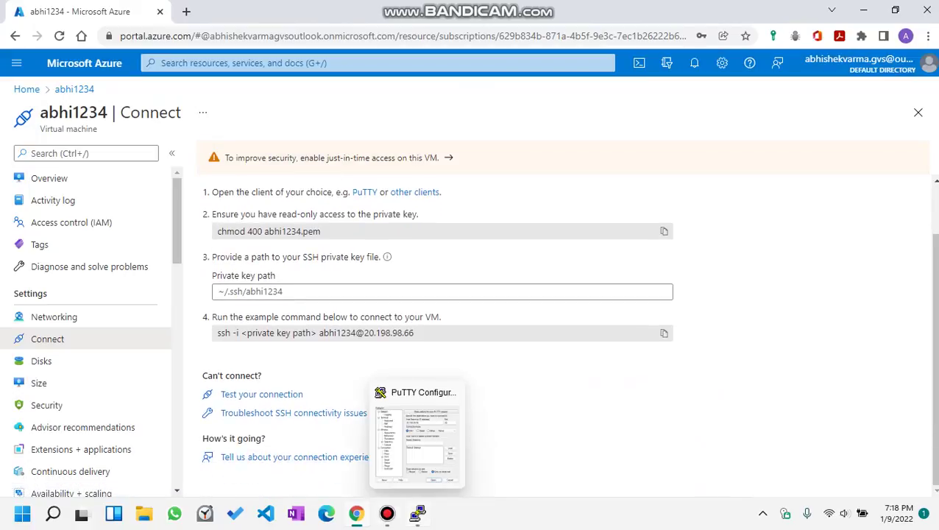
{"action": "left_click", "coordinate": [417, 513]}
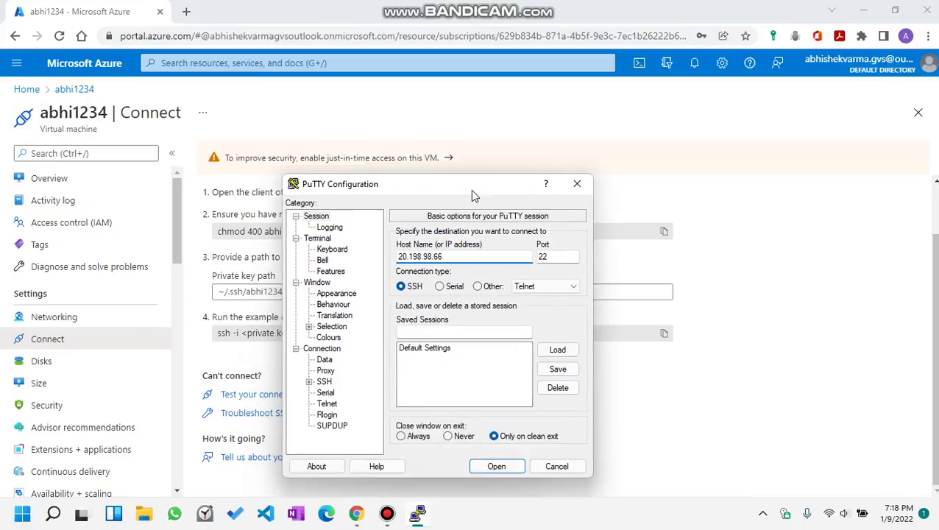
Open the SSH session to 20.198.98.66, accept the host key, and log in as the admin user.
{"action": "left_click", "coordinate": [497, 437]}
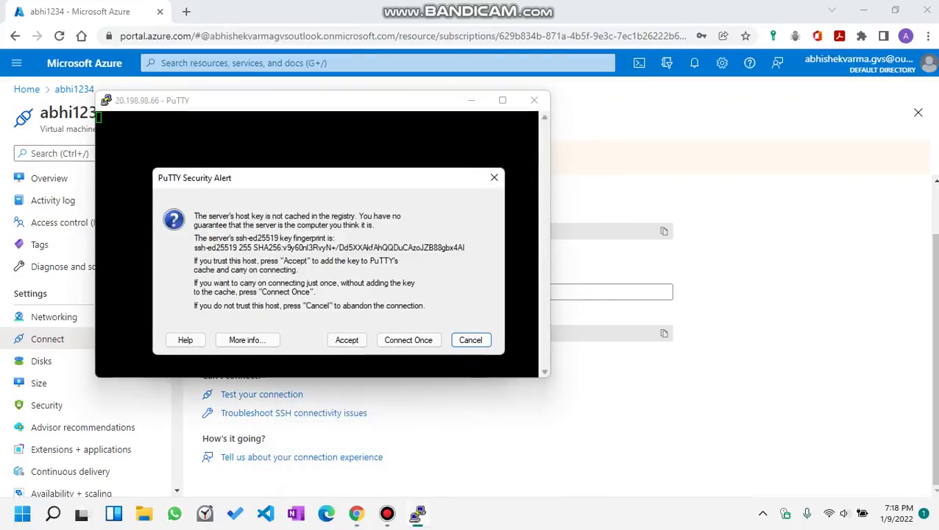
{"action": "key", "text": "Return"}
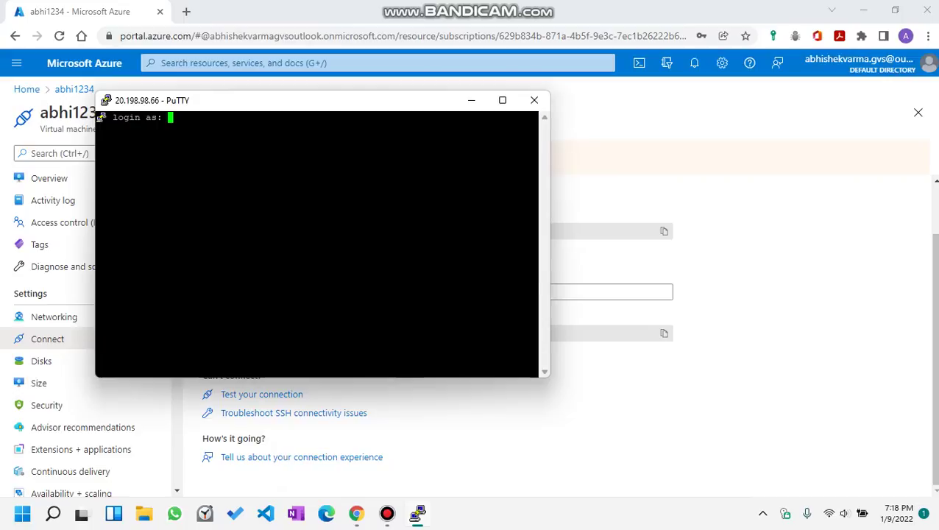
{"action": "type", "text": "abhi1234"}
{"action": "key", "text": "Return"}
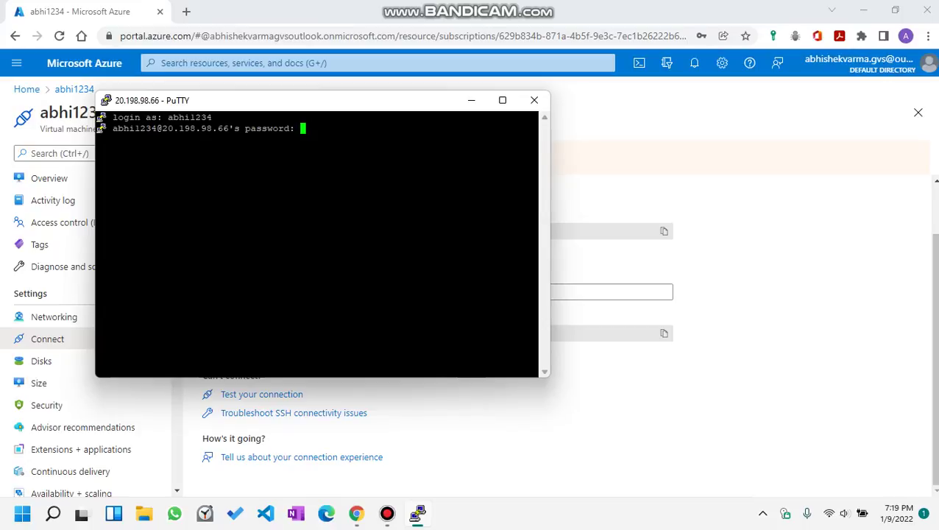
{"action": "key", "text": "Return"}
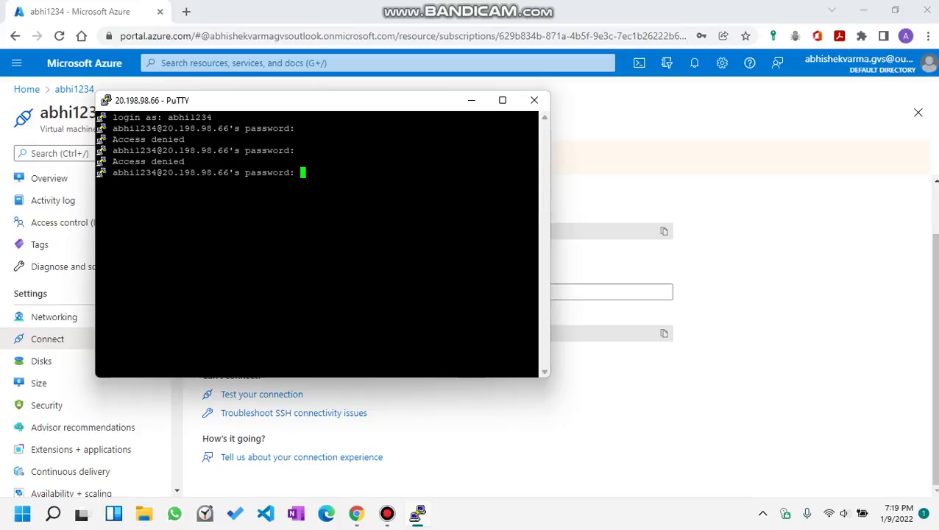
{"action": "key", "text": "Return"}
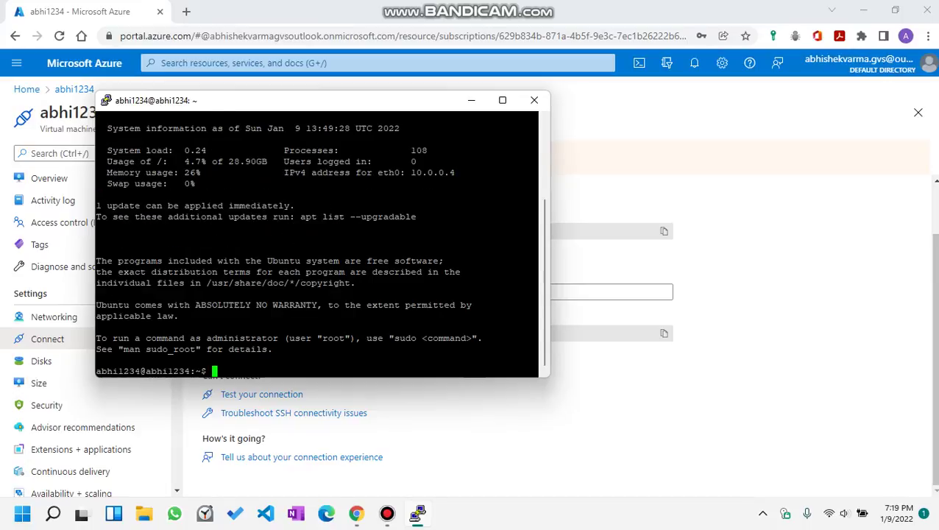
Run ls and pwd on the VM, then exit to log out.
{"action": "type", "text": "ls"}
{"action": "key", "text": "Return"}
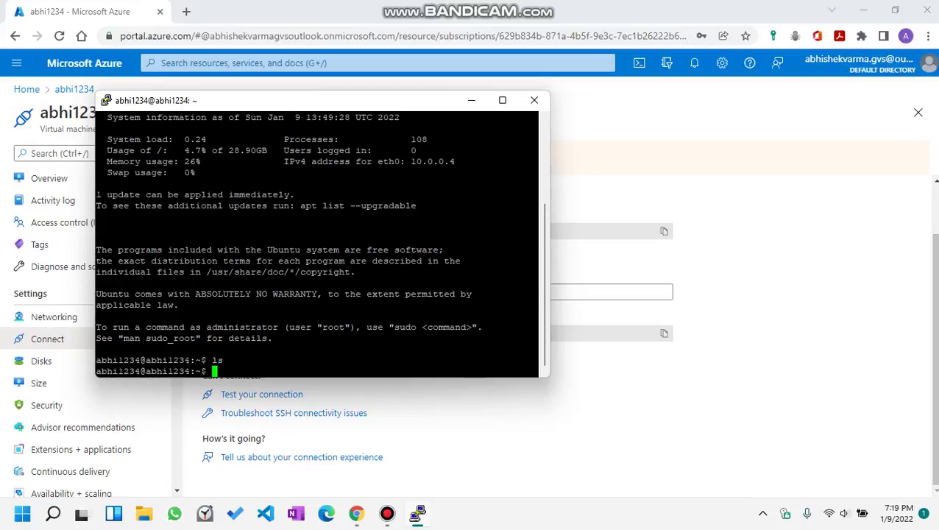
{"action": "type", "text": "pwd"}
{"action": "key", "text": "Return"}
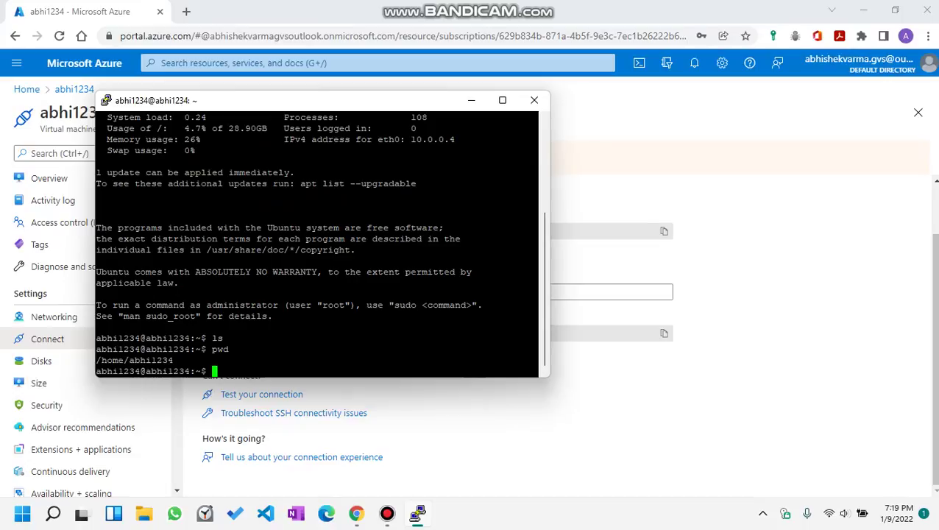
{"action": "type", "text": "exit"}
{"action": "key", "text": "Return"}
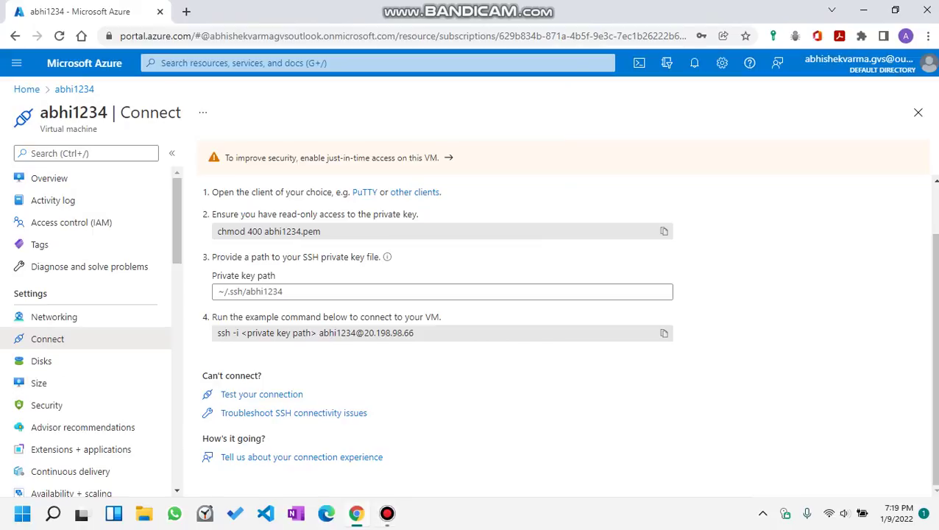
Return to the portal home and search the portal for 'stat'.
{"action": "left_click", "coordinate": [27, 89]}
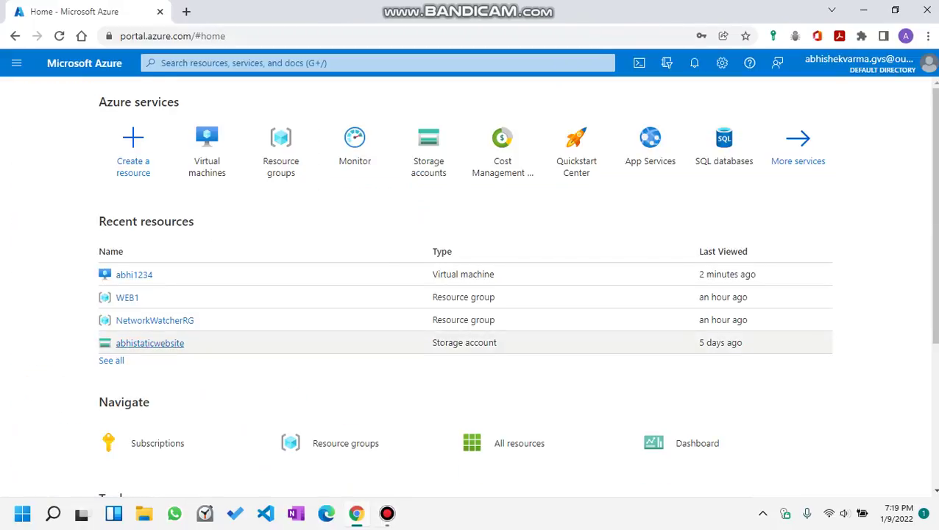
{"action": "left_click", "coordinate": [221, 63]}
{"action": "type", "text": "s"}
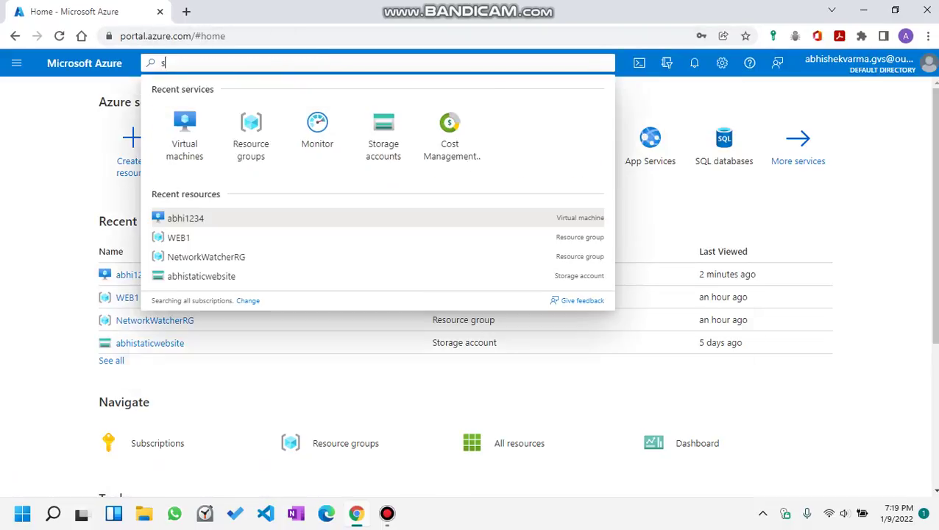
{"action": "type", "text": "tat"}
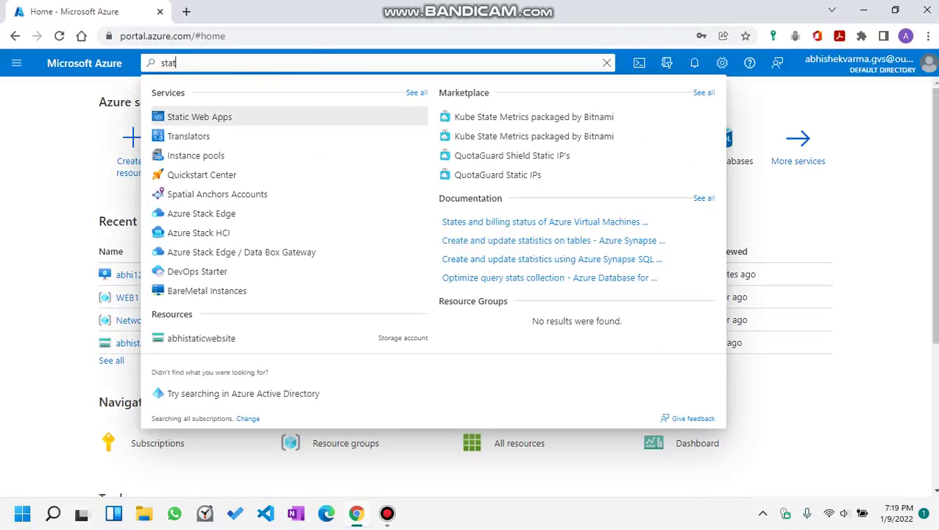
{"action": "key", "text": "Down"}
{"action": "key", "text": "Up"}
Open Resource groups, browse the WEB1 resource group's contents, then close it.
{"action": "left_click", "coordinate": [345, 442]}
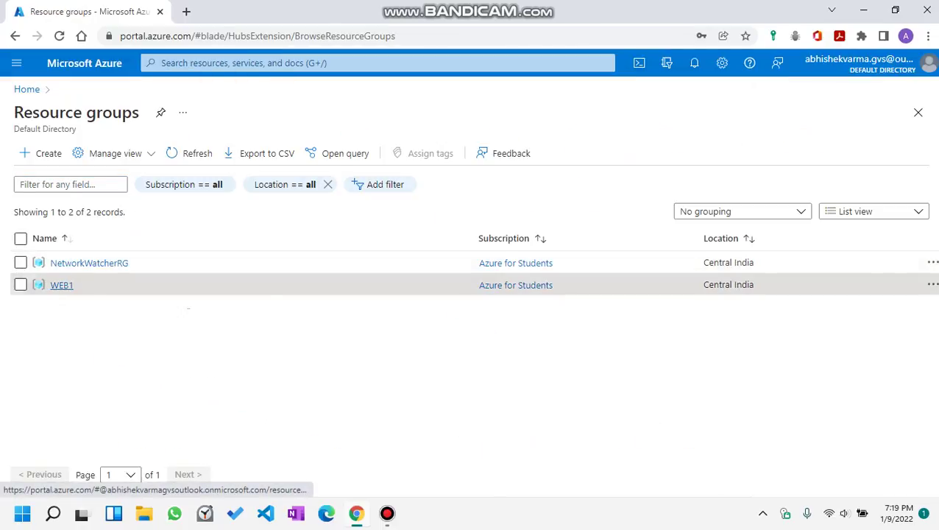
{"action": "left_click", "coordinate": [61, 285]}
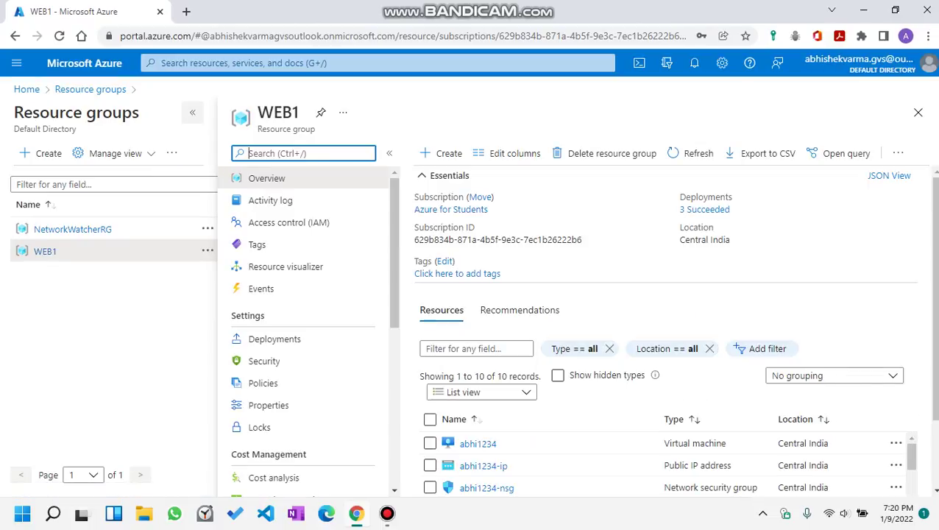
{"action": "scroll", "coordinate": [309, 360], "scroll_direction": "down", "scroll_amount": 4}
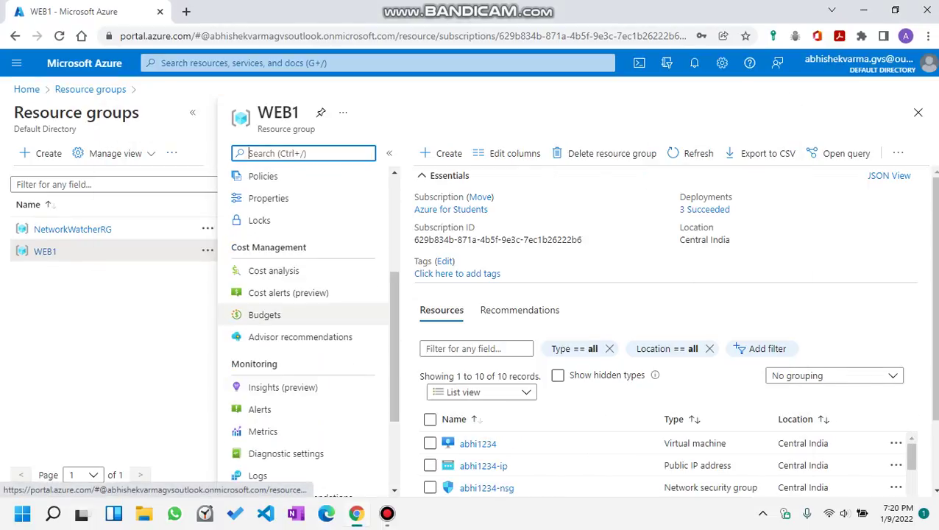
{"action": "scroll", "coordinate": [309, 329], "scroll_direction": "down", "scroll_amount": 2}
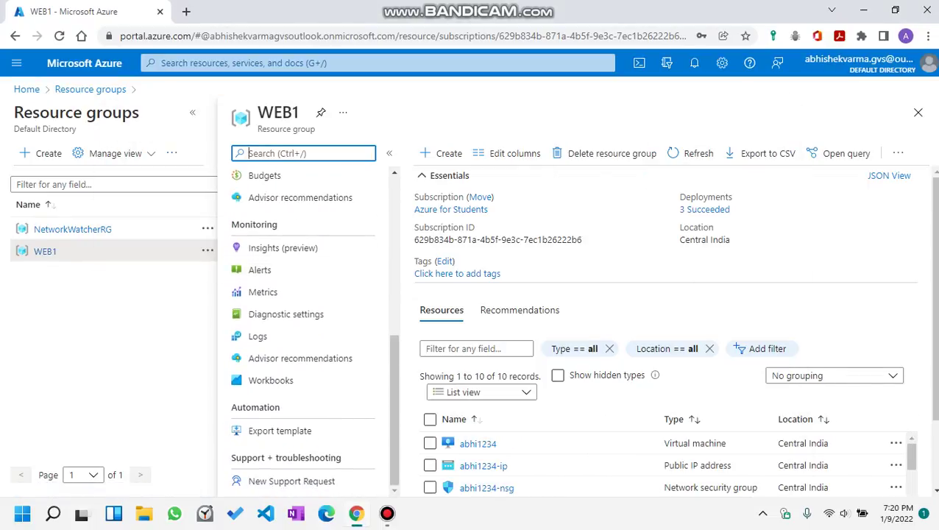
{"action": "scroll", "coordinate": [309, 331], "scroll_direction": "up", "scroll_amount": 8}
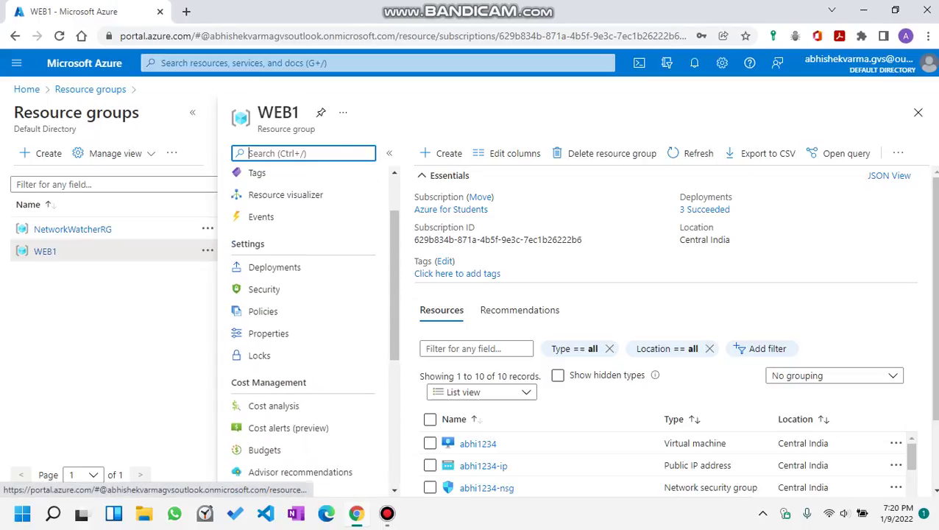
{"action": "scroll", "coordinate": [309, 331], "scroll_direction": "down", "scroll_amount": 5}
{"action": "scroll", "coordinate": [309, 331], "scroll_direction": "up", "scroll_amount": 5}
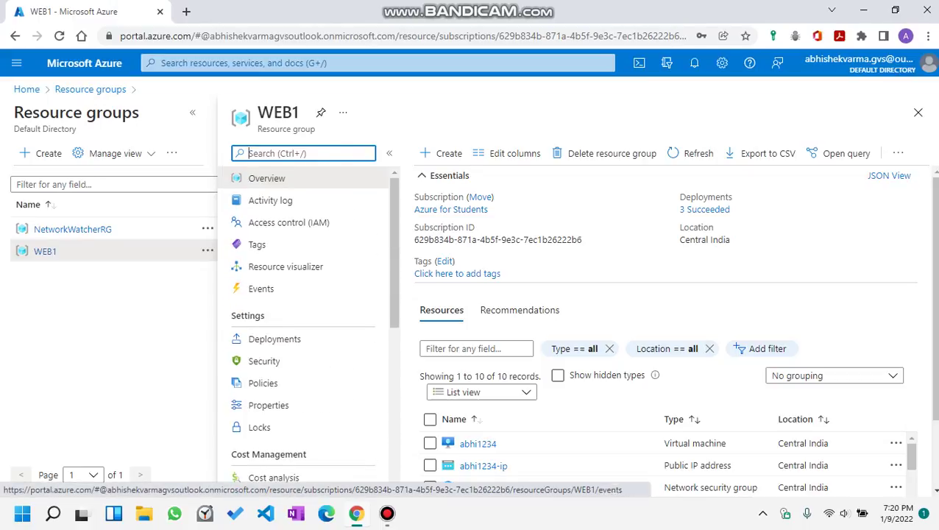
{"action": "left_click", "coordinate": [918, 112]}
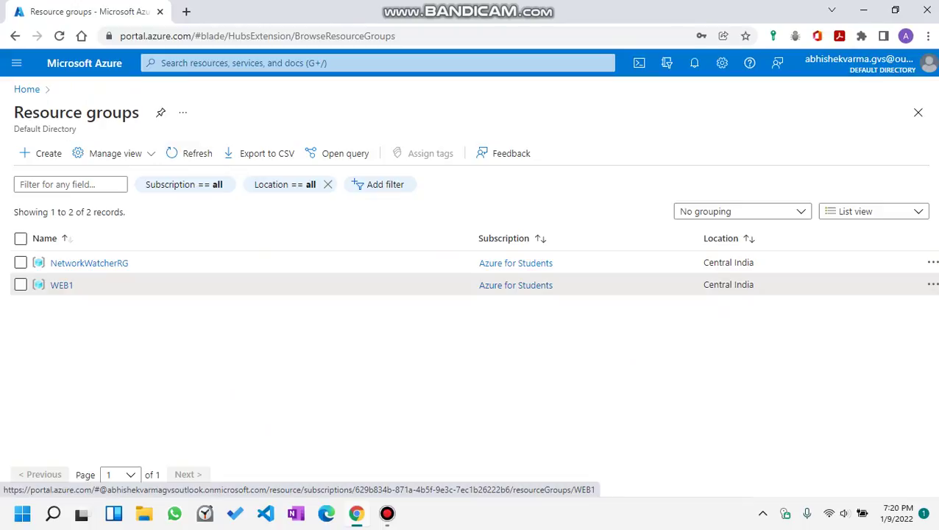
Search 'stat' again and open the Static Web Apps service.
{"action": "key", "text": "g+slash"}
{"action": "type", "text": "stat"}
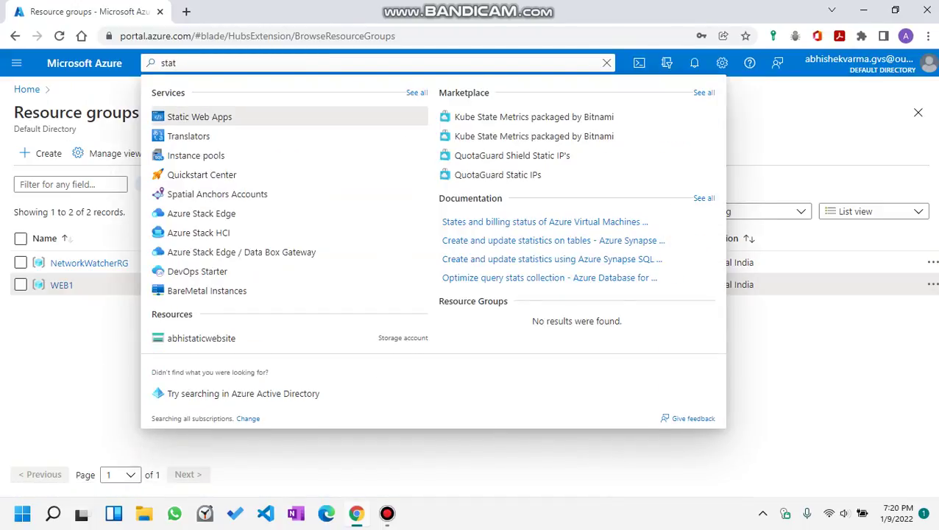
{"action": "key", "text": "Return"}
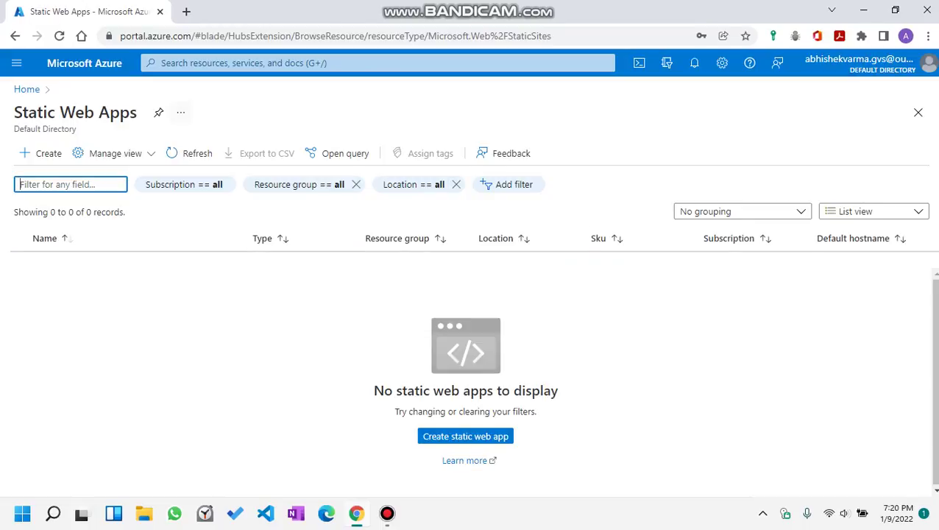
Open the new VM's overview from recent resources, then go back Home.
{"action": "left_click", "coordinate": [294, 63]}
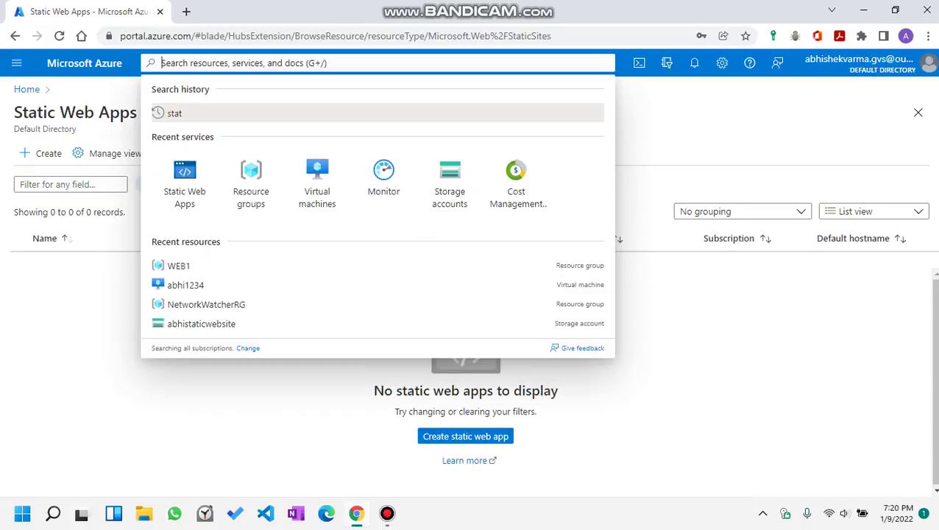
{"action": "left_click", "coordinate": [186, 284]}
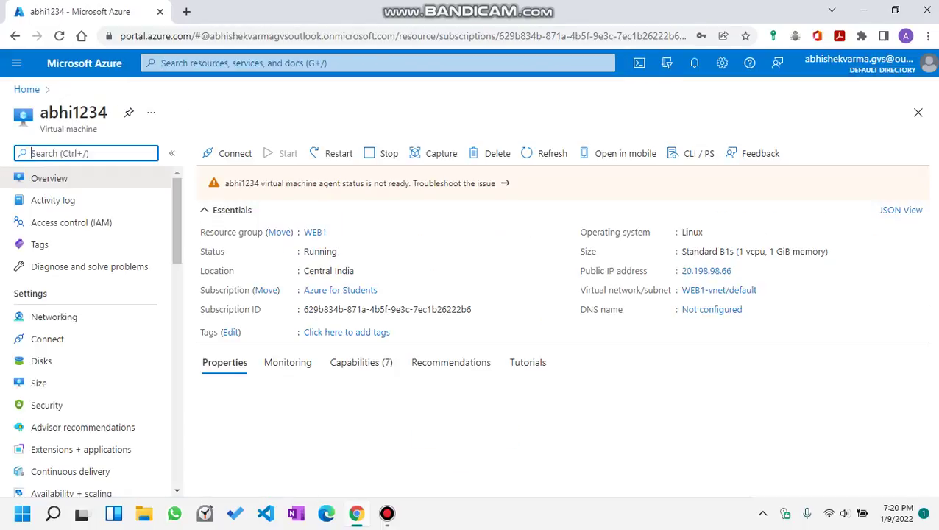
{"action": "left_click", "coordinate": [27, 89]}
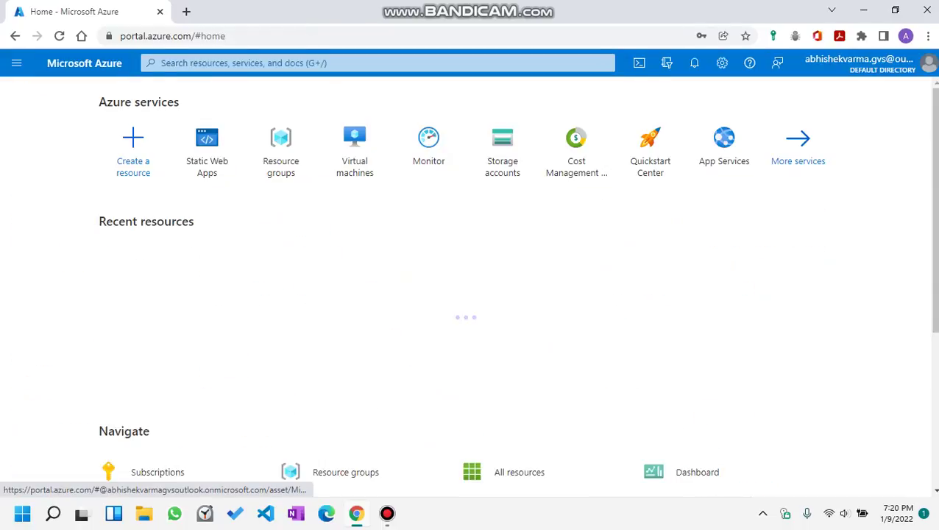
Open the abhistaticwebsite storage account, view its Monitoring key metrics, then return to Properties.
{"action": "left_click", "coordinate": [149, 343]}
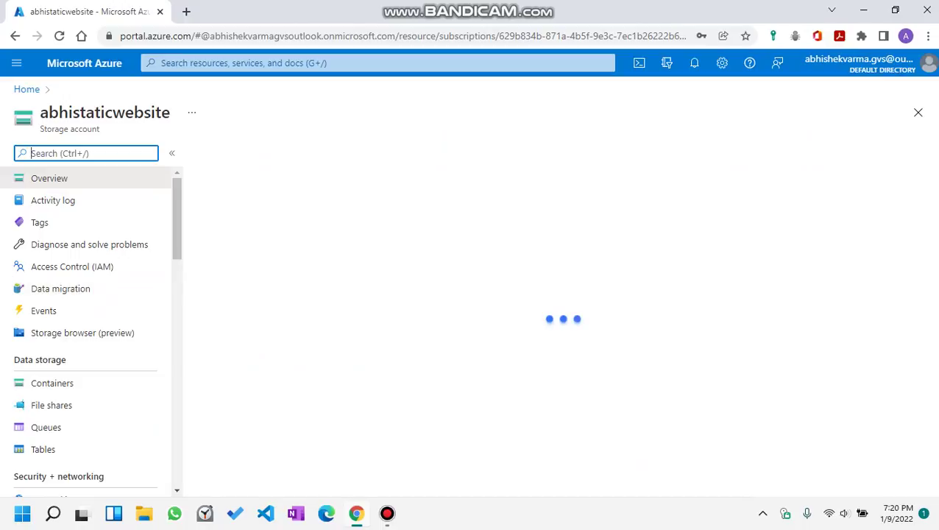
{"action": "scroll", "coordinate": [557, 314], "scroll_direction": "down", "scroll_amount": 1}
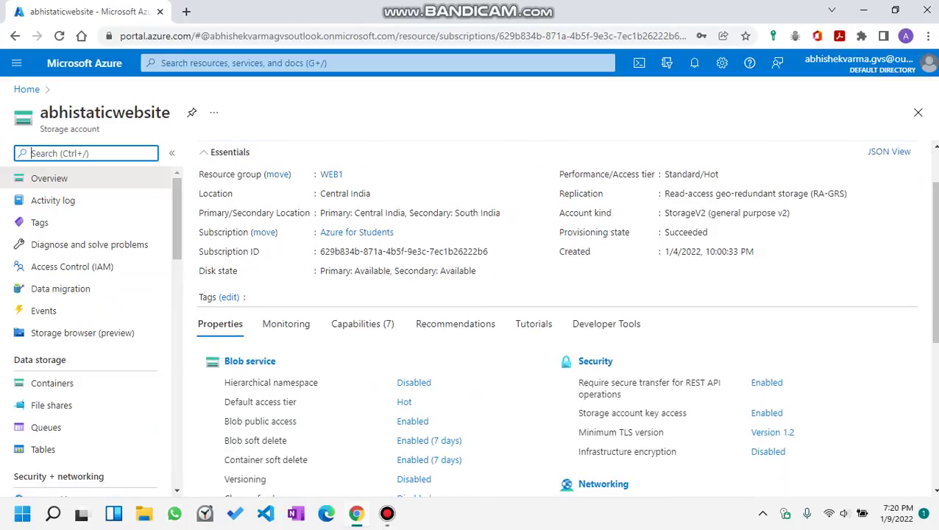
{"action": "scroll", "coordinate": [557, 316], "scroll_direction": "down", "scroll_amount": 2}
{"action": "scroll", "coordinate": [557, 316], "scroll_direction": "up", "scroll_amount": 3}
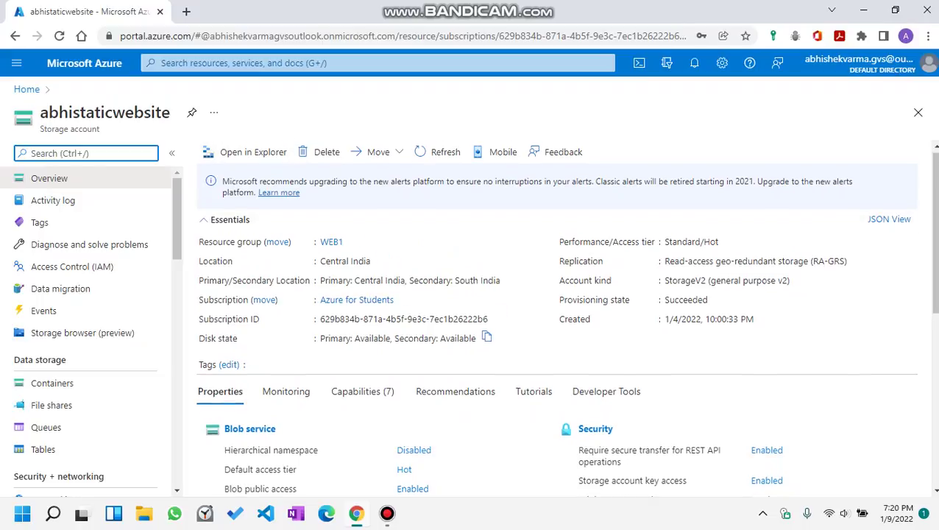
{"action": "scroll", "coordinate": [412, 353], "scroll_direction": "down", "scroll_amount": 2}
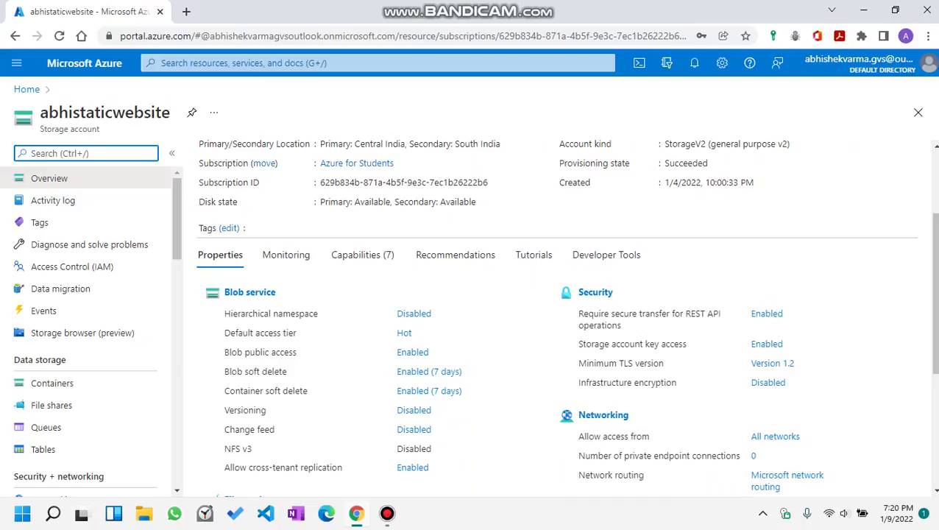
{"action": "left_click", "coordinate": [285, 255]}
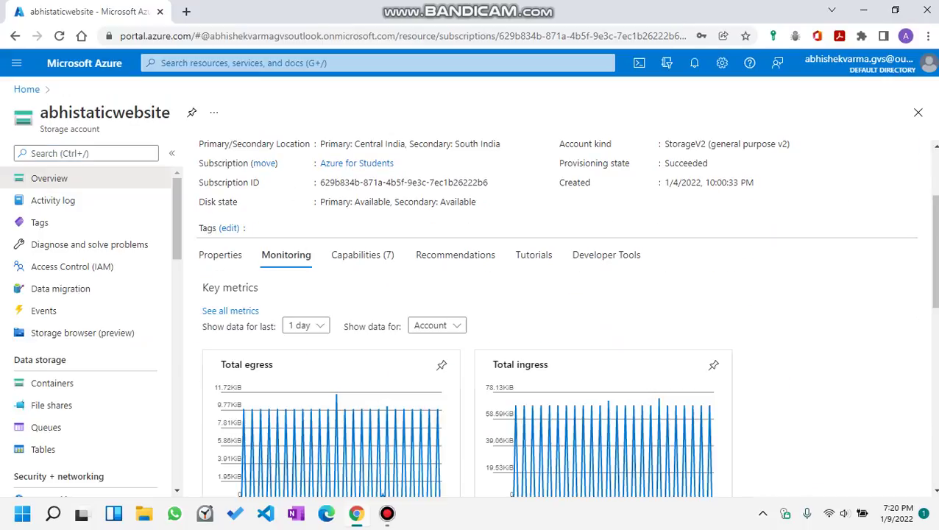
{"action": "scroll", "coordinate": [559, 316], "scroll_direction": "up", "scroll_amount": 2}
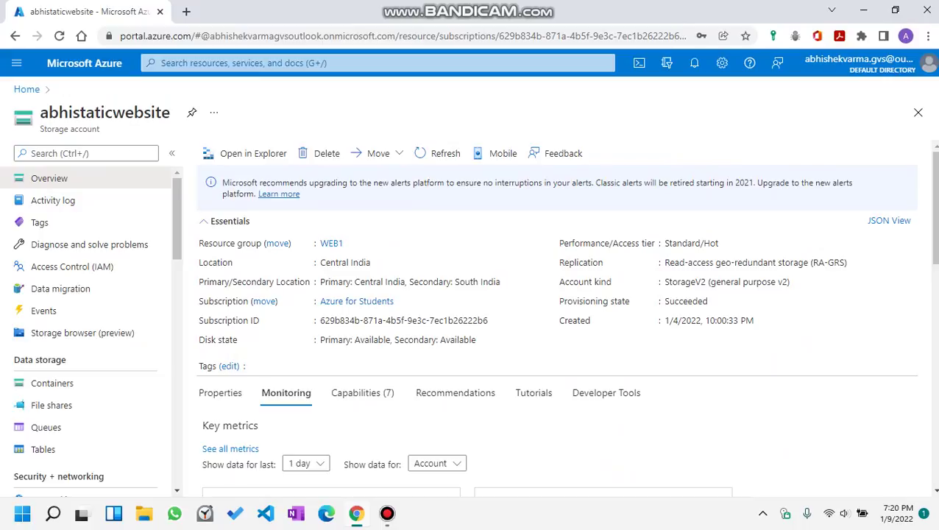
{"action": "left_click", "coordinate": [220, 392]}
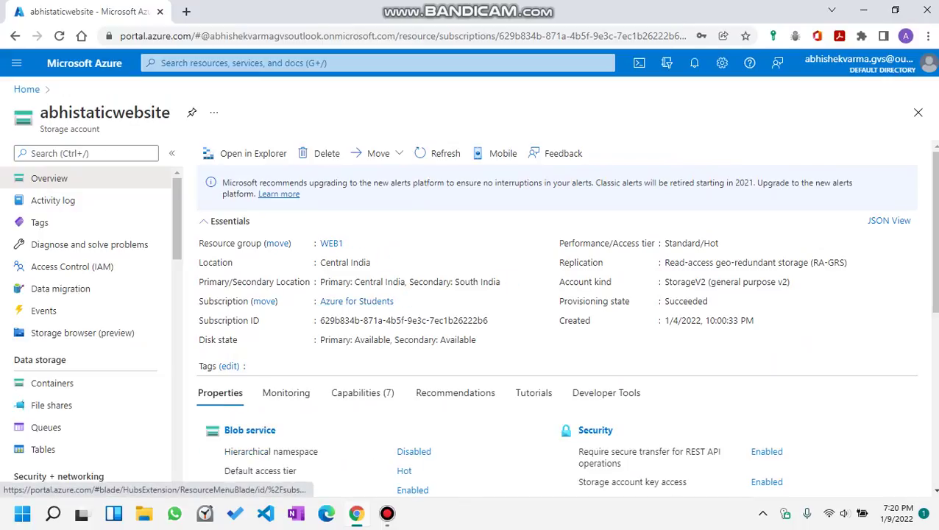